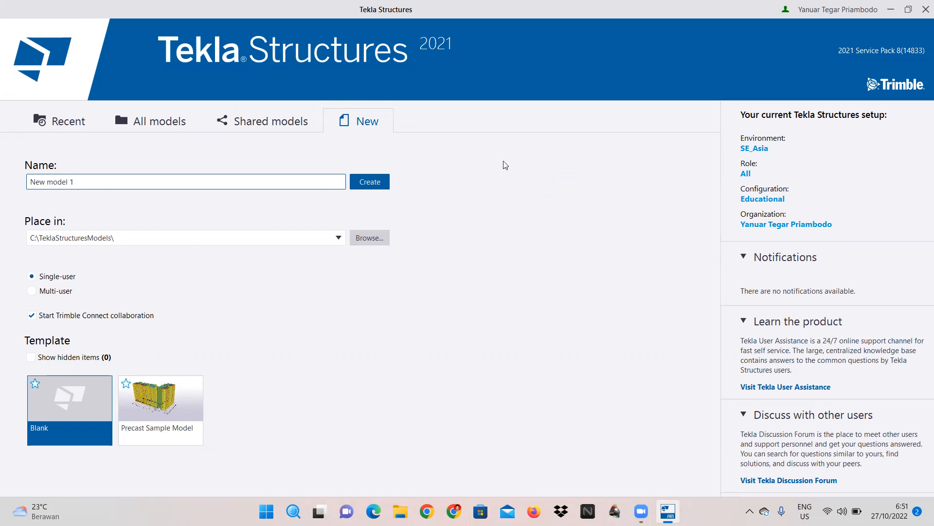
# Create a blank single-user model named Pemodelan dan Penulangan Kolom, accept saving it under the educational license, and maximize its 3D view
pyautogui.click(115, 178)
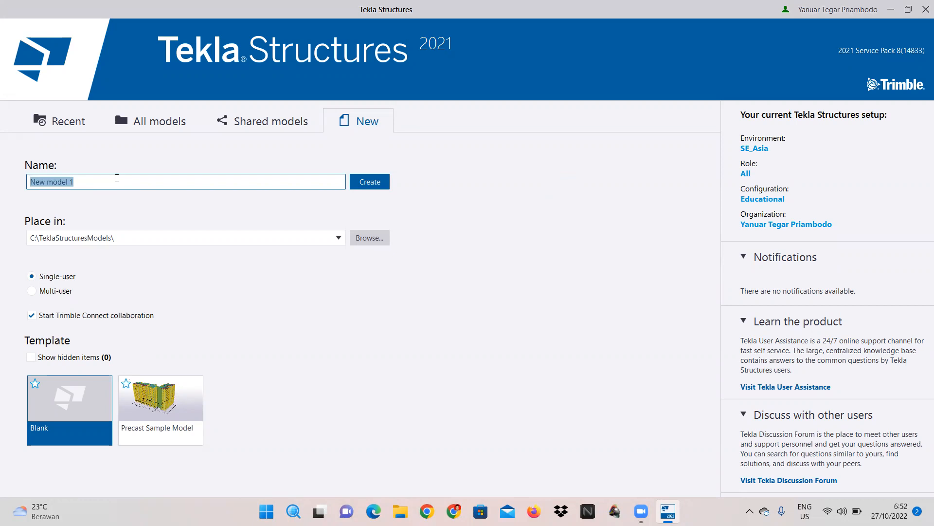
pyautogui.write('Pemodelan dan Pe')
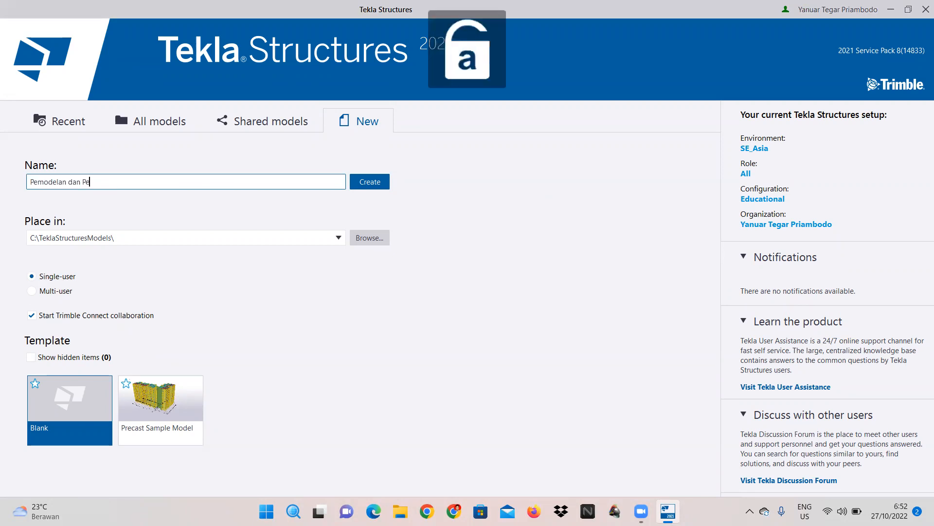
pyautogui.write('nulangan Kolom')
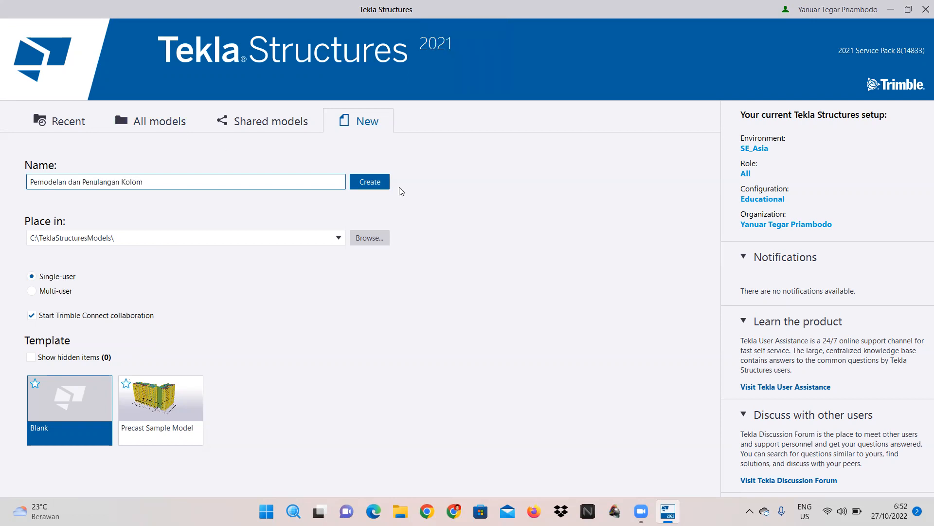
pyautogui.click(376, 185)
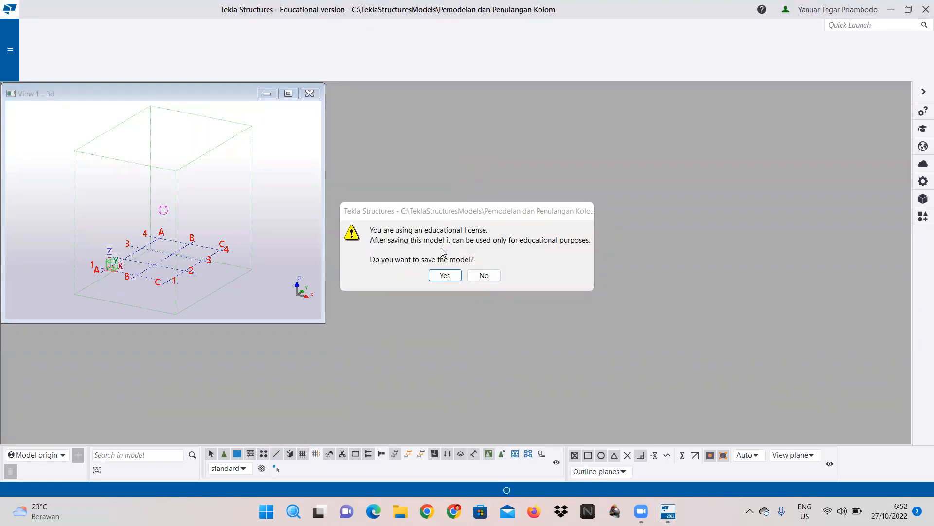
pyautogui.click(445, 275)
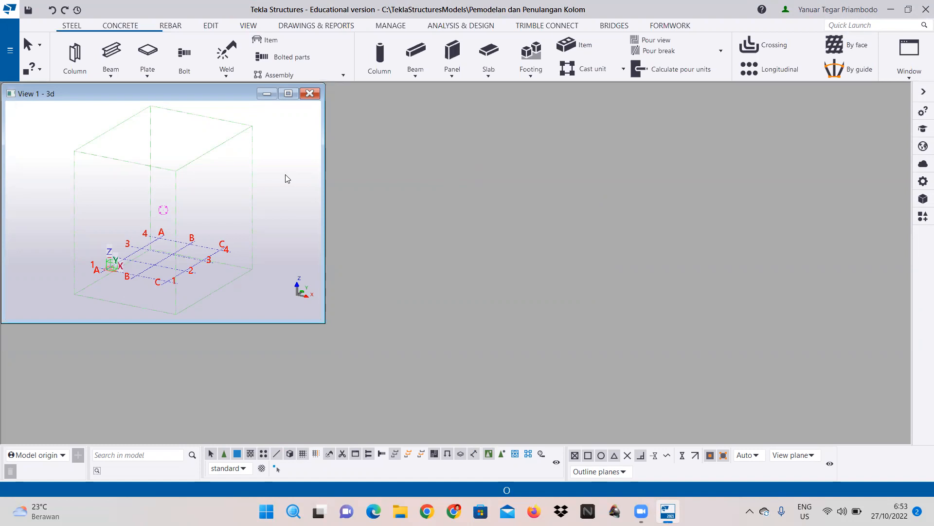
pyautogui.click(289, 93)
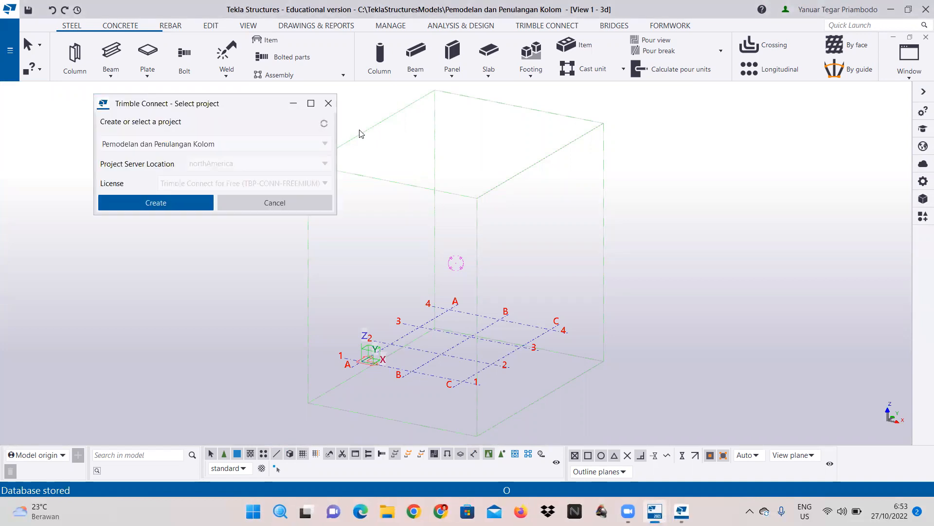
# Try to create a Trimble Connect project for the model with asia as the project server location
pyautogui.click(217, 165)
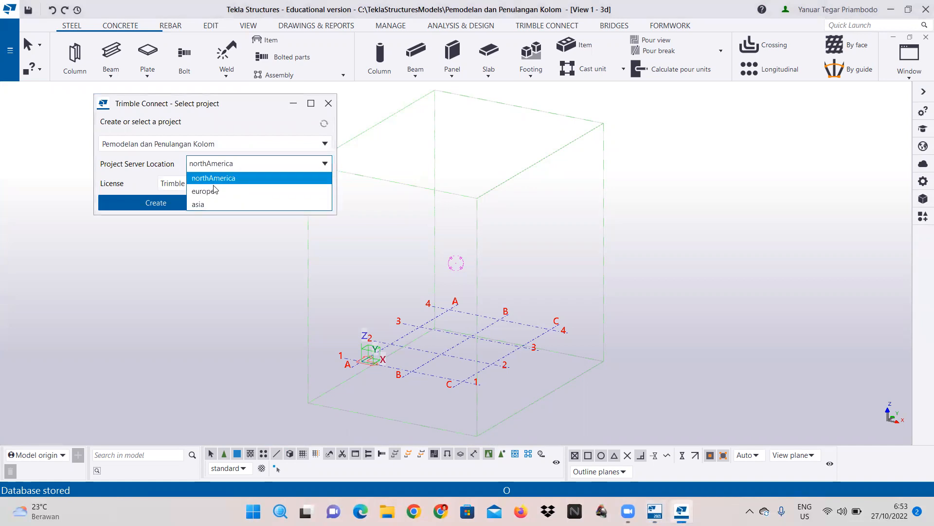
pyautogui.click(214, 205)
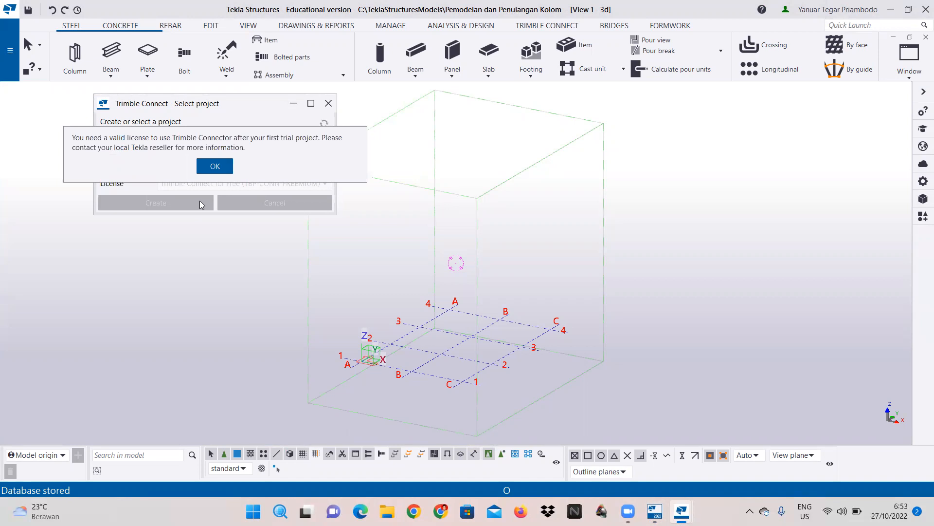
pyautogui.click(217, 170)
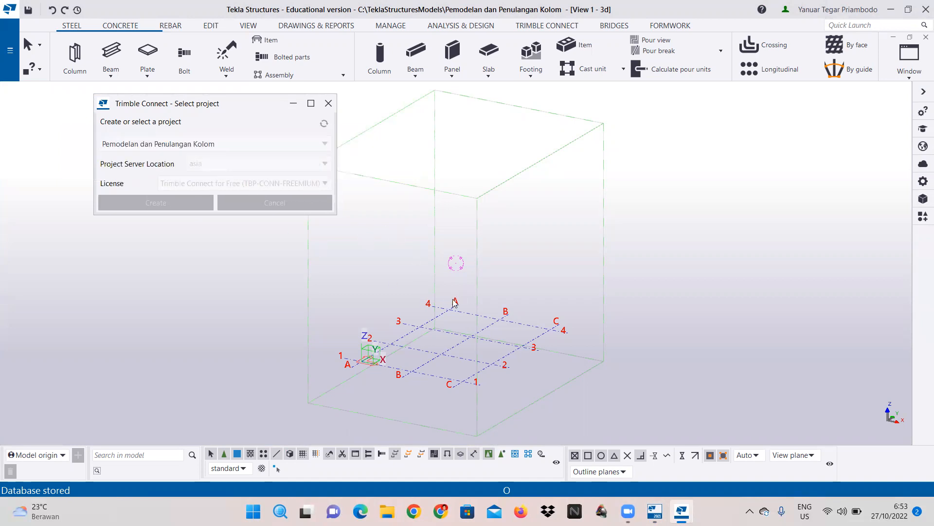
# Open the rectangular grid's properties and enter Grid as the name of the property set
pyautogui.doubleClick(463, 311)
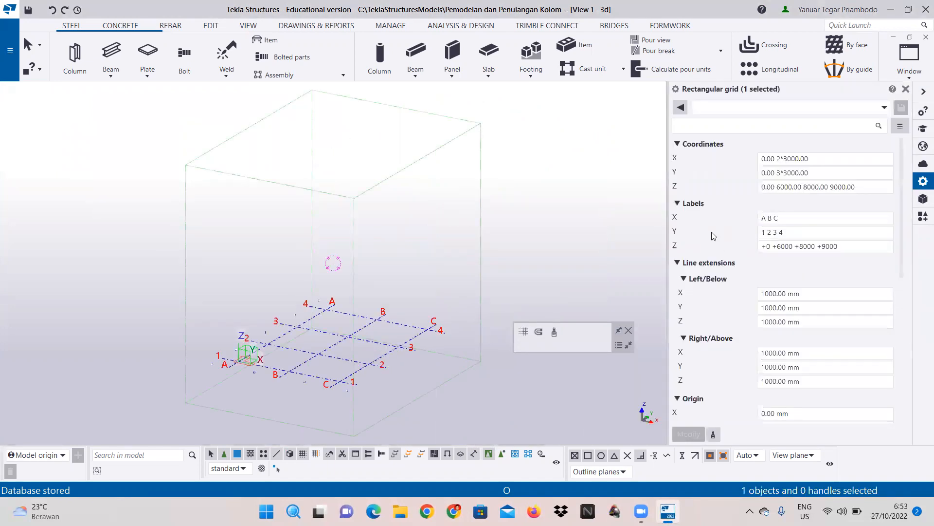
pyautogui.click(755, 124)
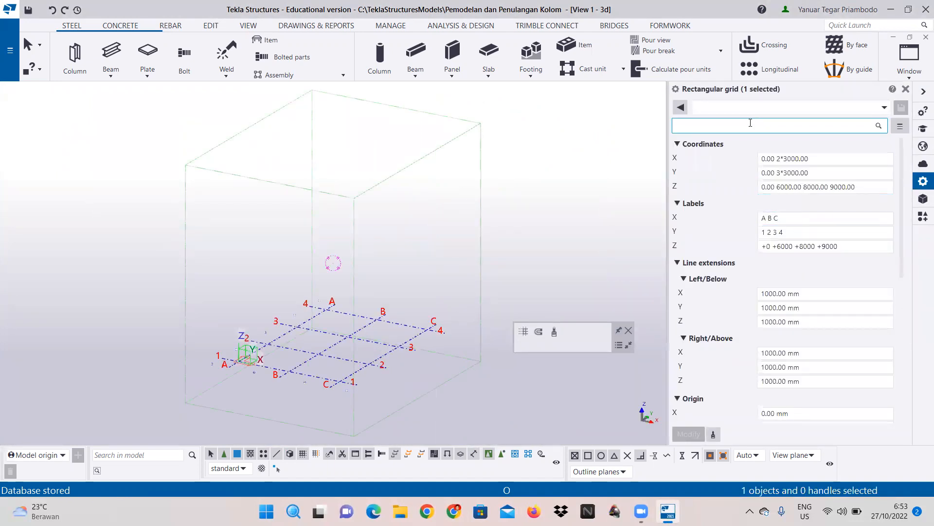
pyautogui.click(743, 110)
pyautogui.click(719, 124)
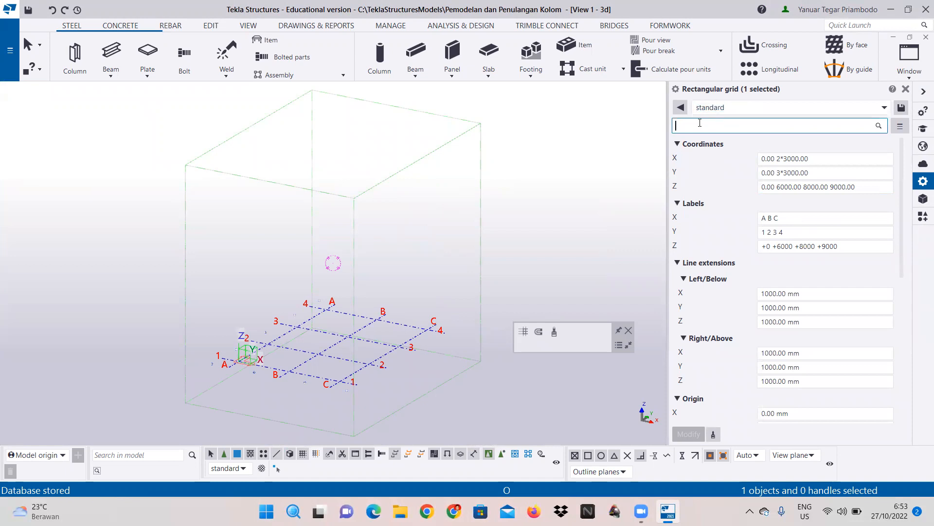
pyautogui.click(734, 110)
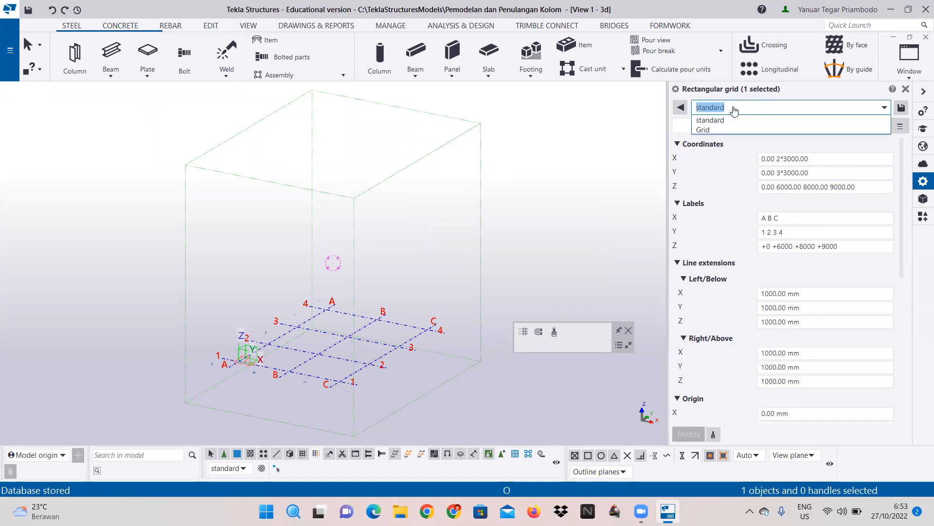
pyautogui.write('Grid')
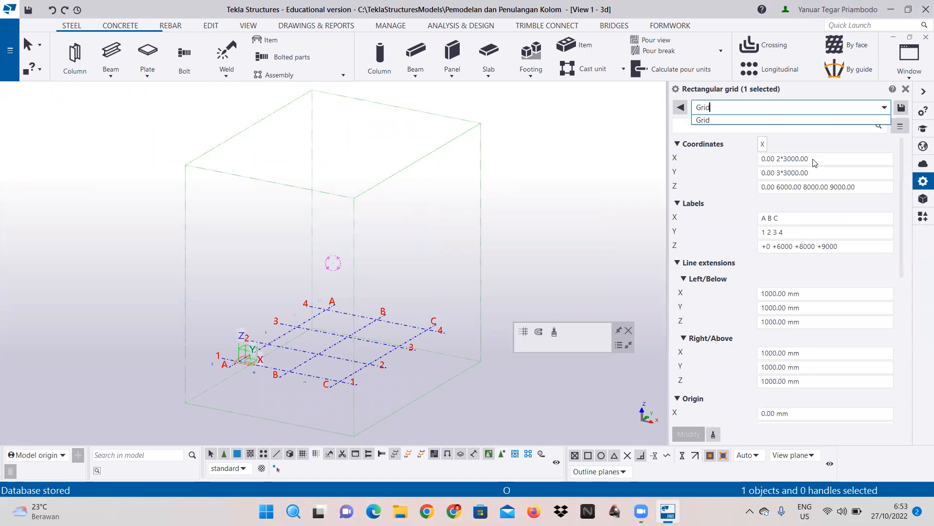
# Set the grid's X coordinates to 0.00 2*6000.00 and its Y coordinates to 0.00 2*4000.00
pyautogui.click(785, 159)
pyautogui.press('BackSpace')
pyautogui.write('6')
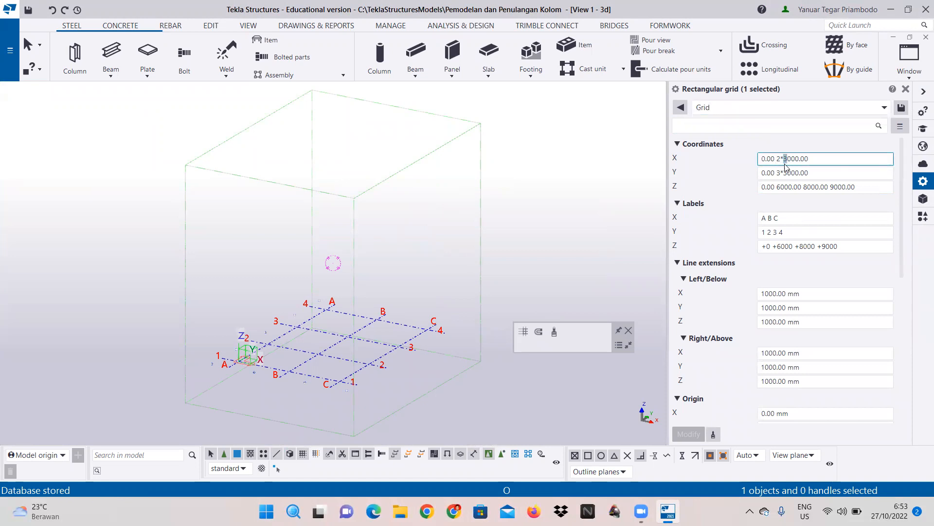
pyautogui.click(782, 187)
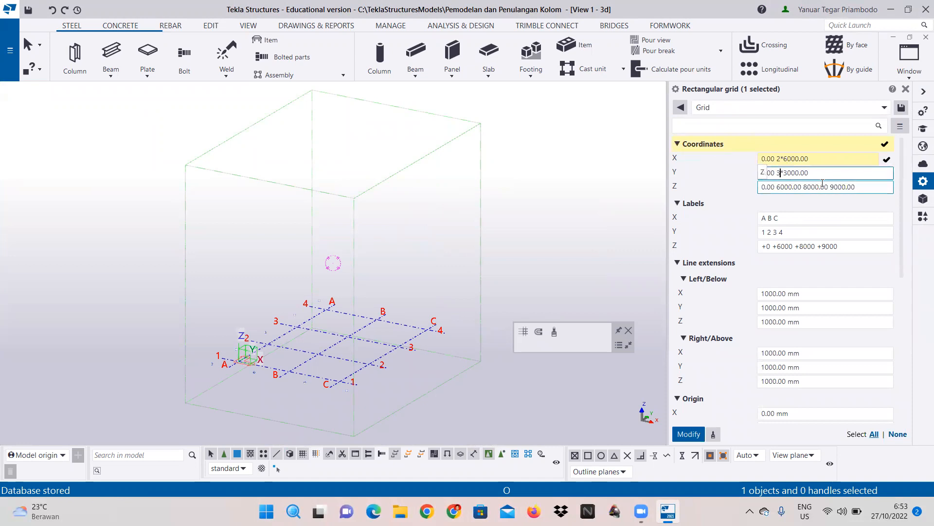
pyautogui.press('BackSpace')
pyautogui.write('2')
pyautogui.press('Return')
pyautogui.click(787, 172)
pyautogui.press('BackSpace')
pyautogui.write('4')
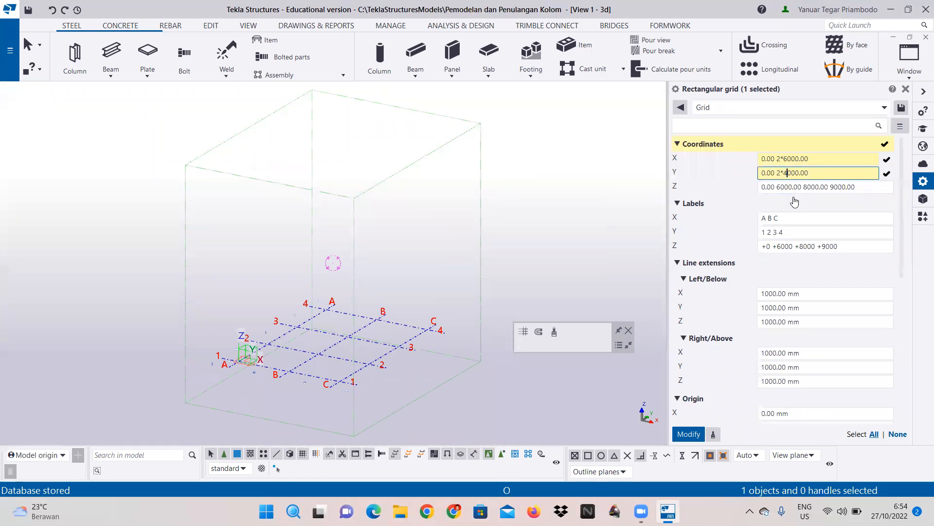
# Set the grid's Z coordinates to 0.00 3500.00
pyautogui.click(787, 189)
pyautogui.moveTo(862, 189); pyautogui.dragTo(777, 188)
pyautogui.press('BackSpace')
pyautogui.write('35')
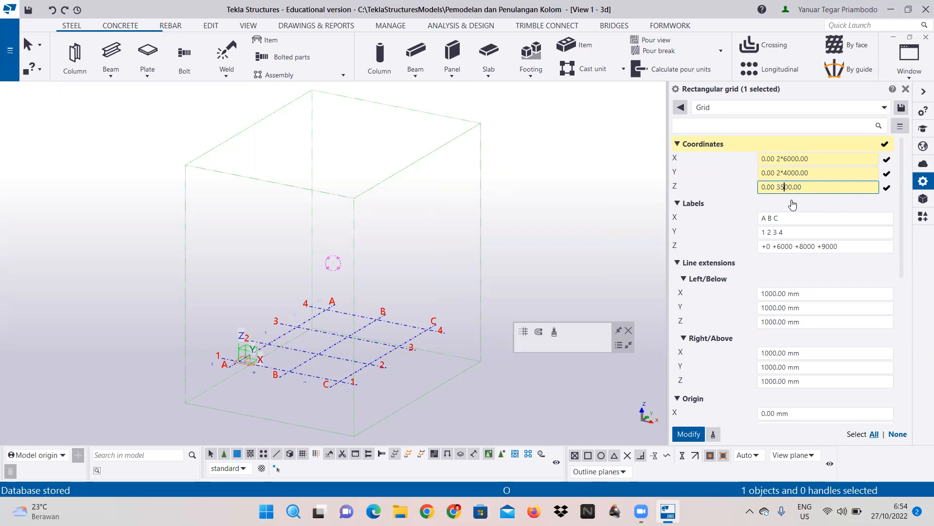
# Set the grid's Y labels to 1 2 3 and Z labels to +0 +3500, saving and applying the Grid properties
pyautogui.click(783, 232)
pyautogui.doubleClick(780, 232)
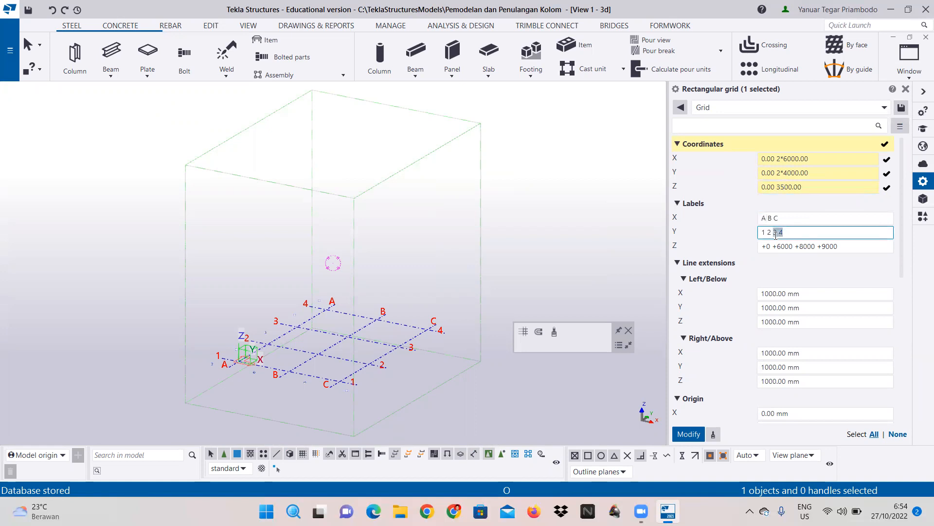
pyautogui.press('BackSpace')
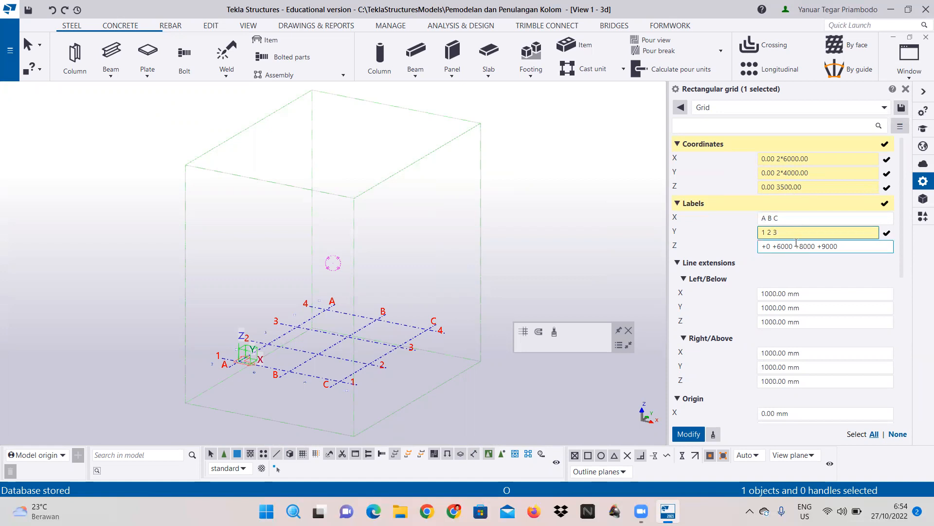
pyautogui.moveTo(795, 246); pyautogui.dragTo(797, 260)
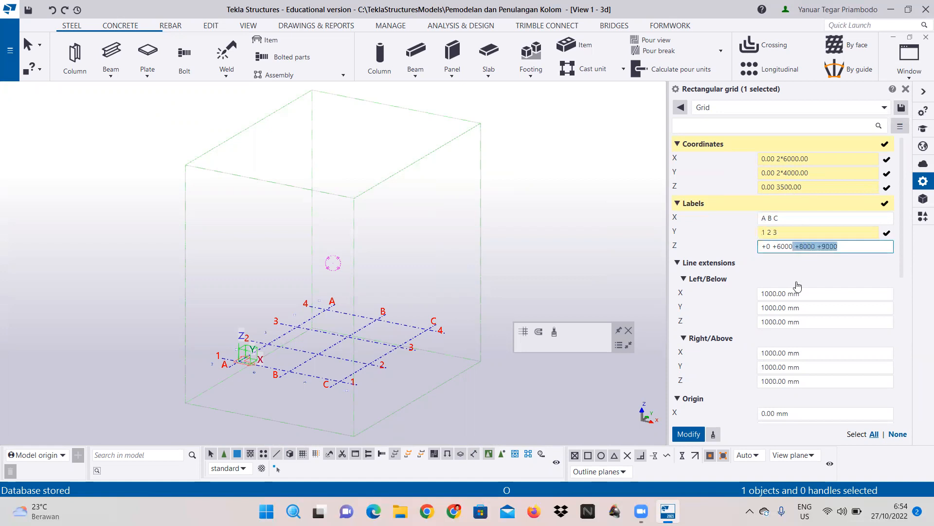
pyautogui.press('BackSpace')
pyautogui.moveTo(786, 247); pyautogui.dragTo(780, 247)
pyautogui.write('35')
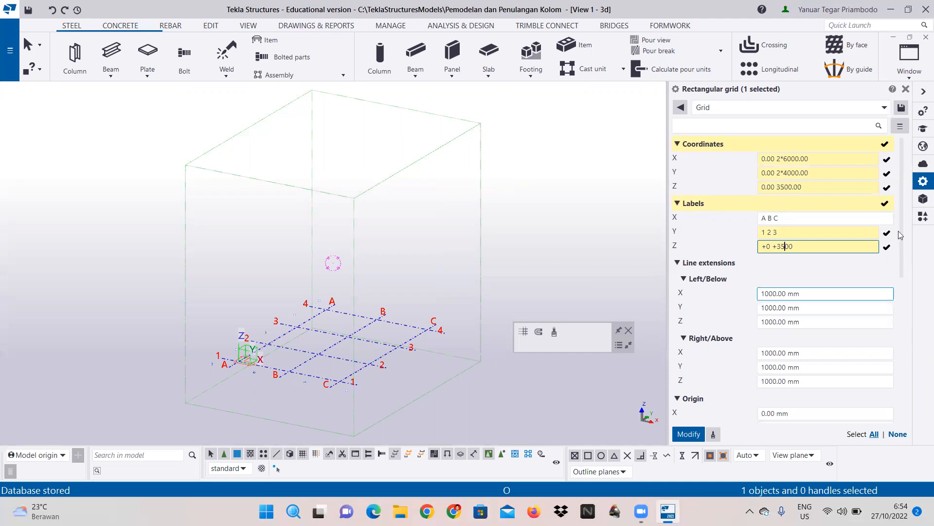
pyautogui.click(901, 107)
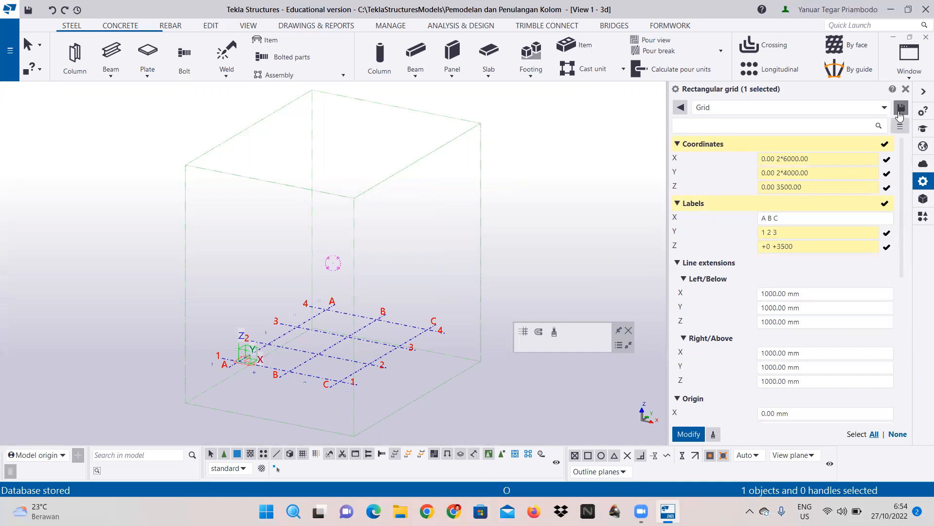
pyautogui.click(687, 436)
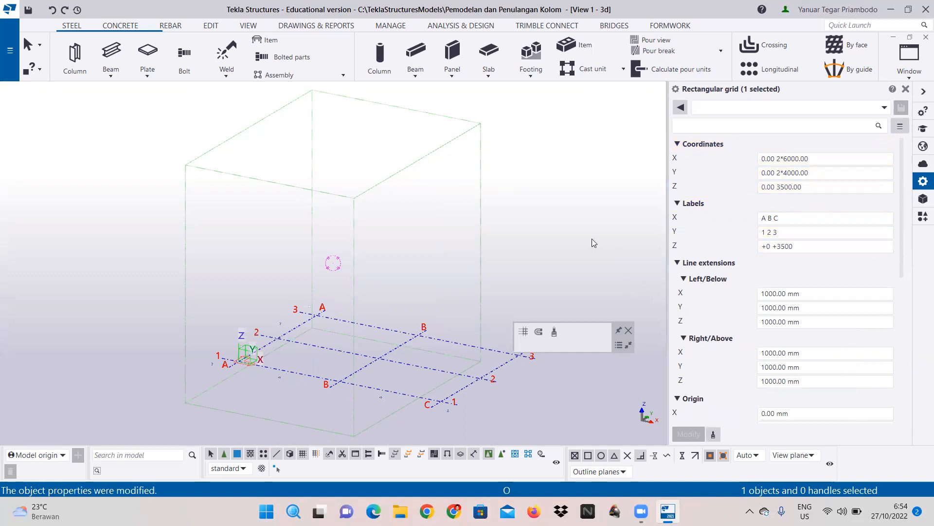
# Fit the work area of the 3D view to the entire model
pyautogui.click(556, 228)
pyautogui.rightClick(546, 222)
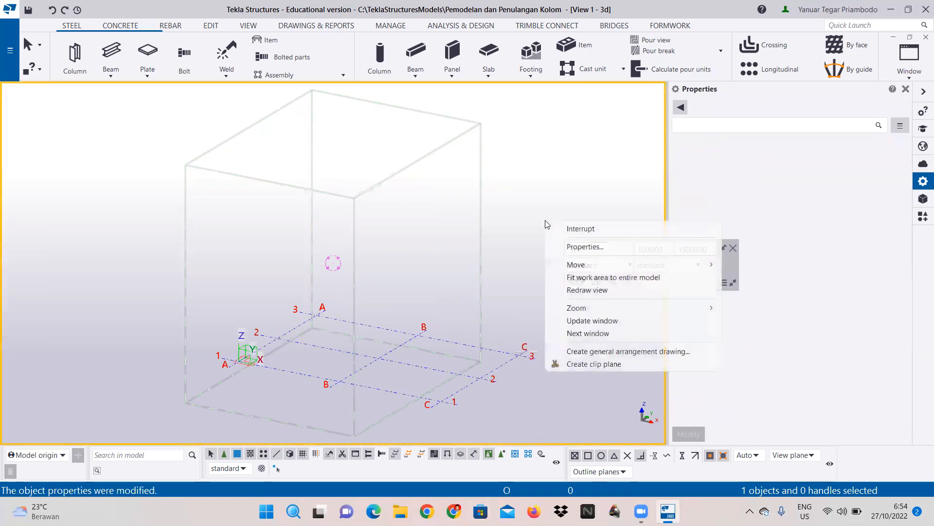
pyautogui.click(586, 278)
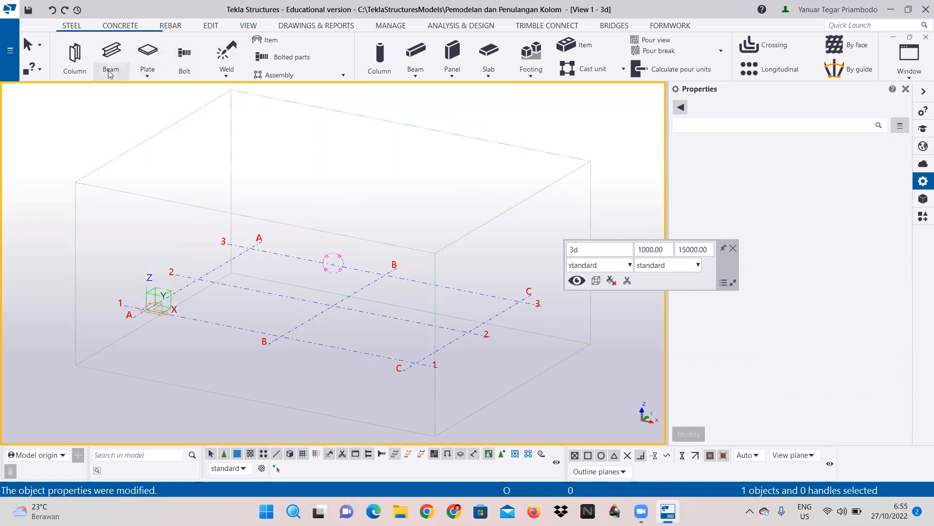
# Create views along all grid lines using the standard settings, with the Plan and Grid name prefixes
pyautogui.click(247, 25)
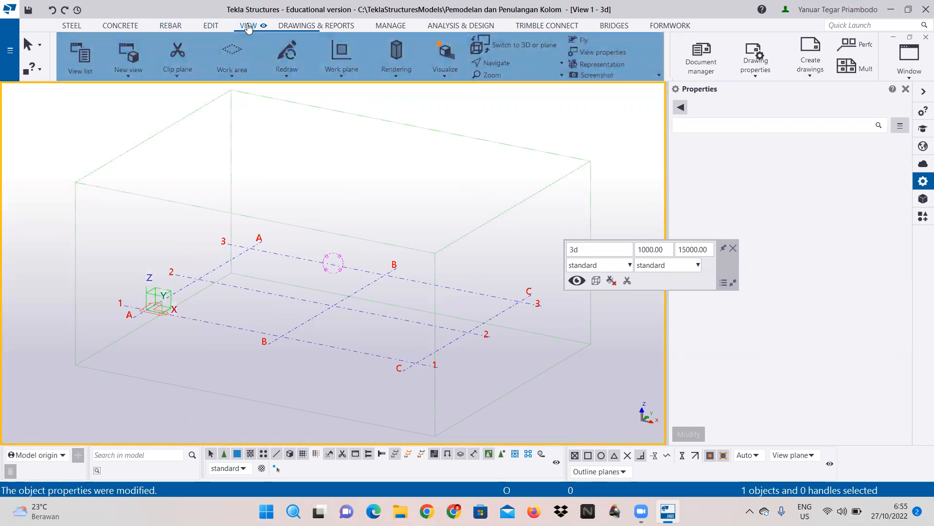
pyautogui.click(129, 71)
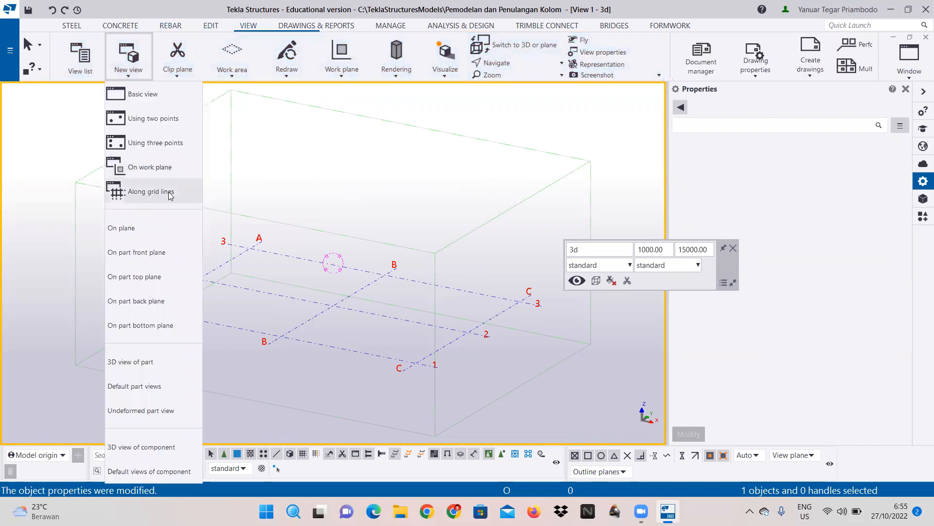
pyautogui.click(170, 193)
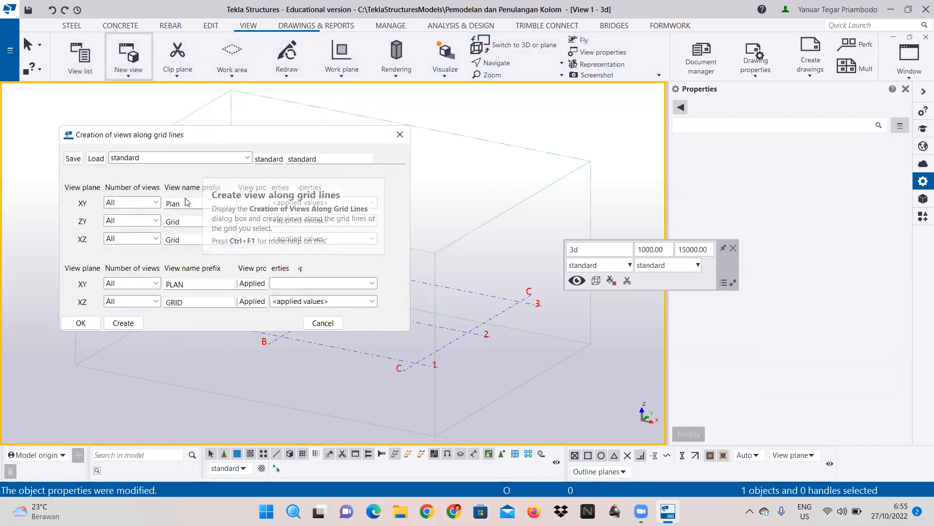
pyautogui.click(123, 322)
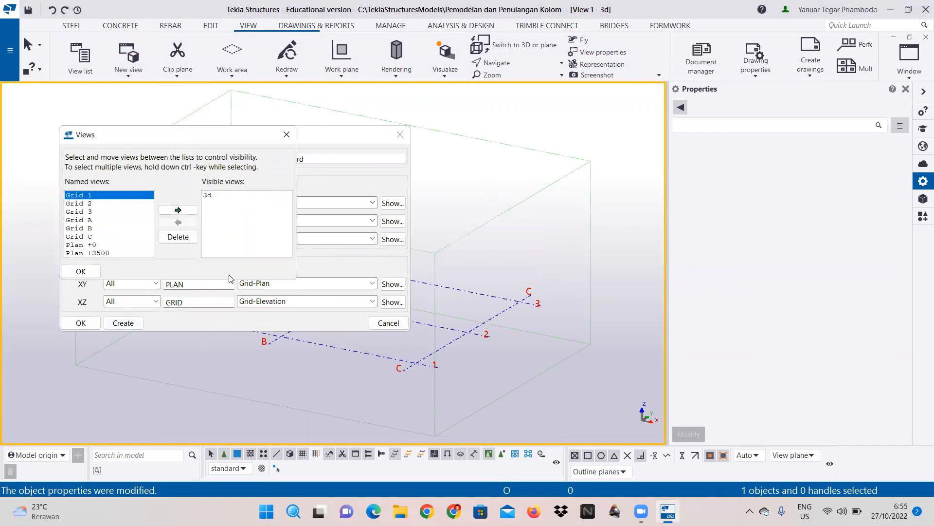
# Add Grid 1, Grid A and Plan +0 to the visible views and confirm the selection
pyautogui.click(177, 210)
pyautogui.click(106, 204)
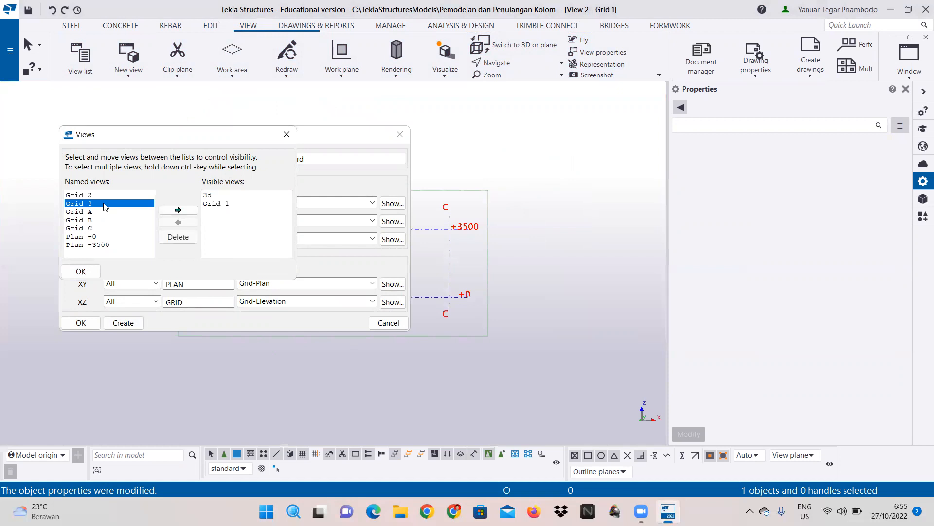
pyautogui.click(106, 212)
pyautogui.click(177, 209)
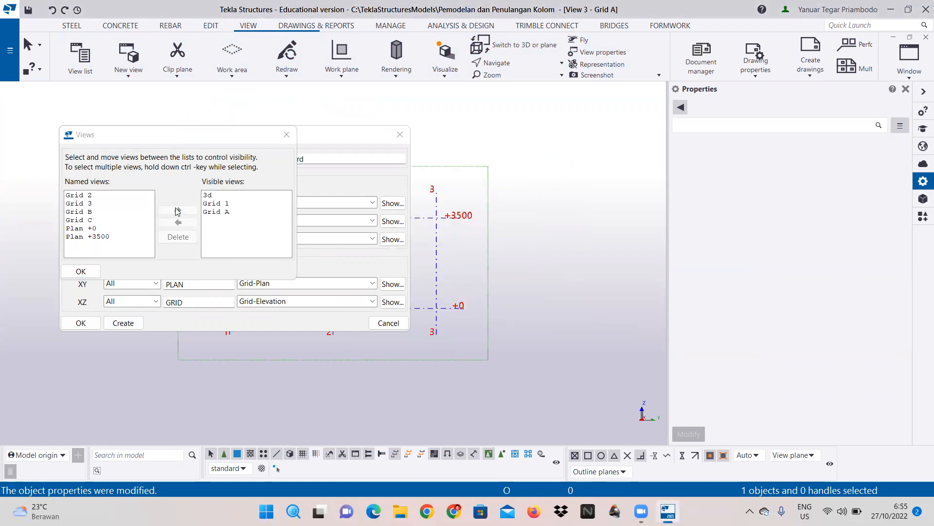
pyautogui.click(106, 228)
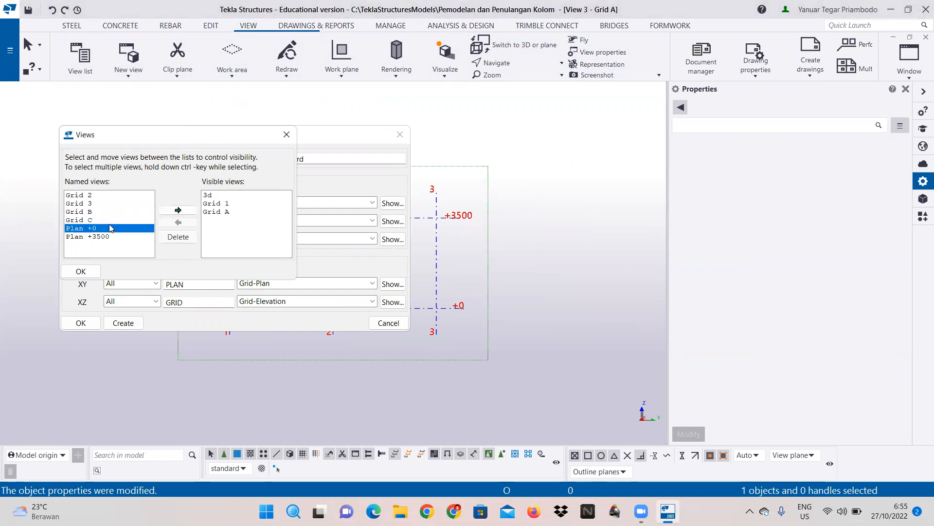
pyautogui.click(176, 210)
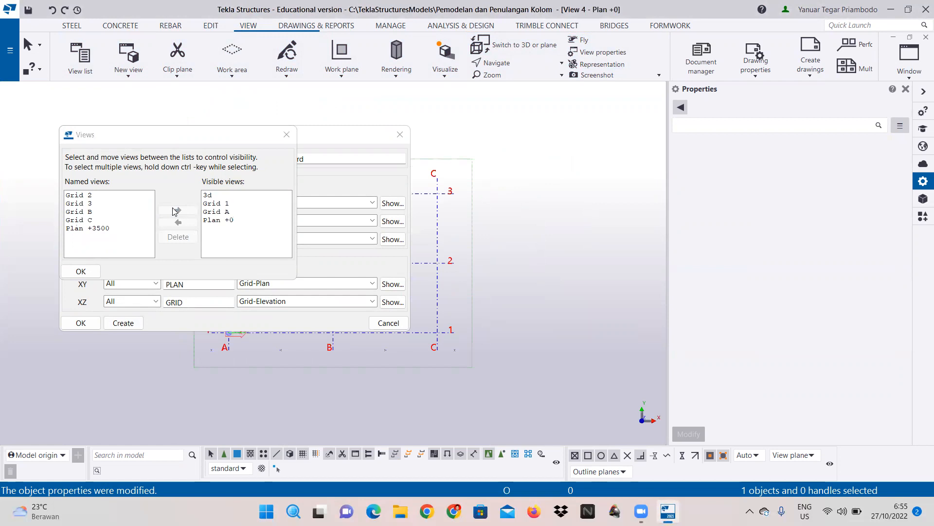
pyautogui.click(80, 271)
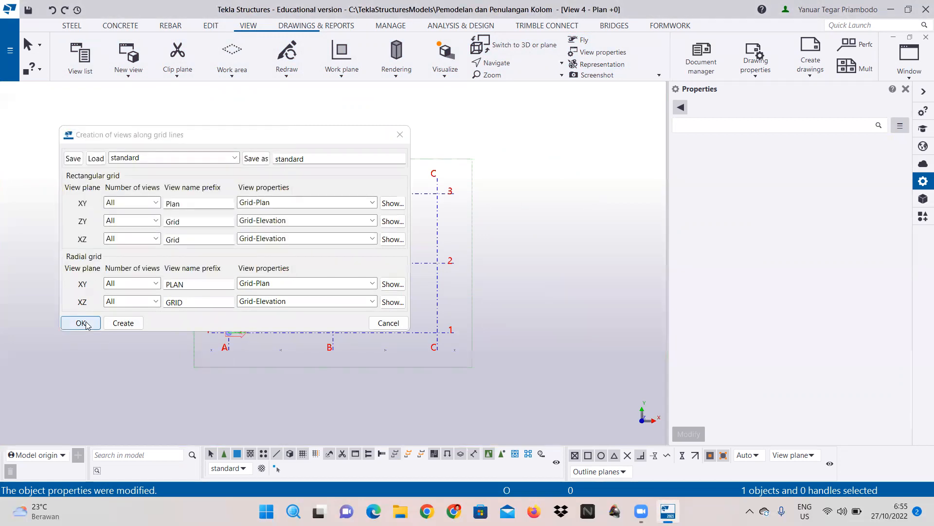
# Confirm and close the grid-line view creation dialog, and start the concrete Column command with its properties displayed
pyautogui.click(83, 324)
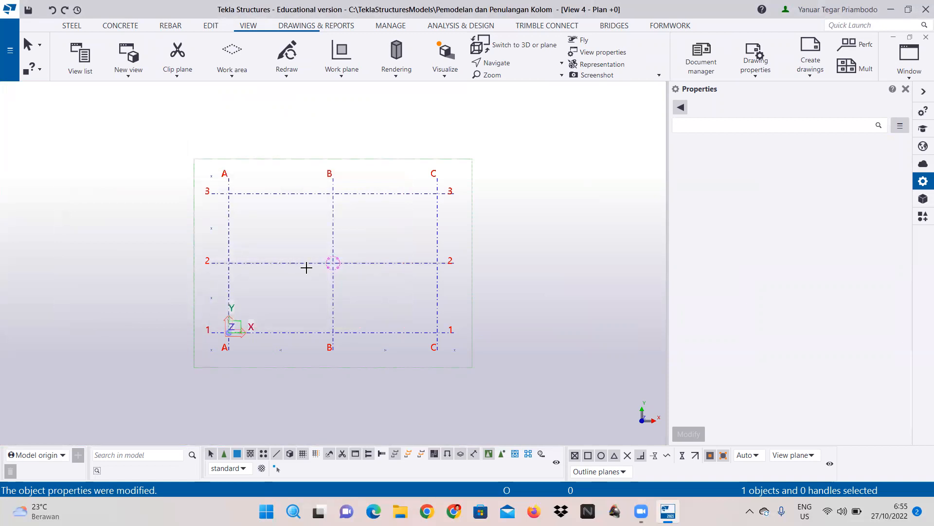
pyautogui.click(903, 77)
pyautogui.click(120, 26)
pyautogui.click(76, 56)
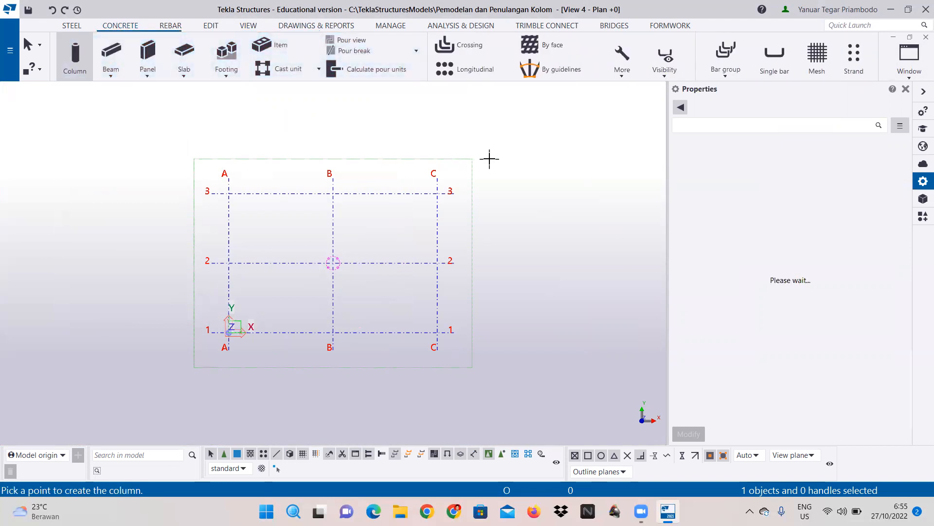
# Enter Kolom 400x400 as the settings name for the concrete column properties
pyautogui.click(714, 108)
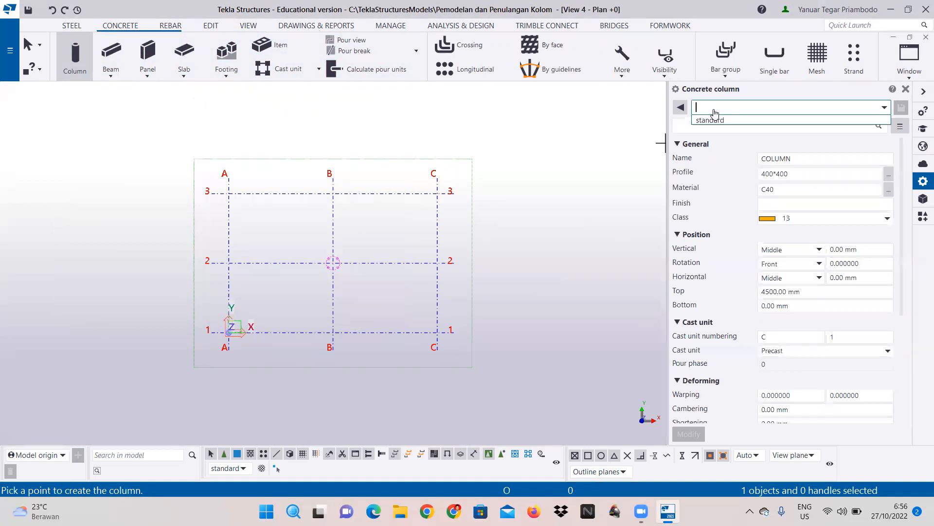
pyautogui.write('Klom 400')
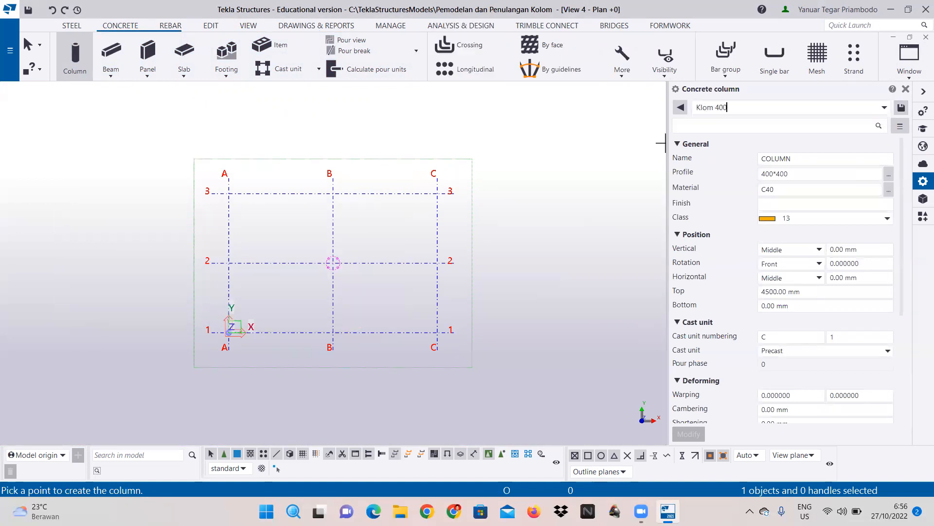
pyautogui.write('x400')
pyautogui.click(702, 107)
pyautogui.write('o')
pyautogui.keyDown('shift'); pyautogui.click(754, 108); pyautogui.keyUp('shift')
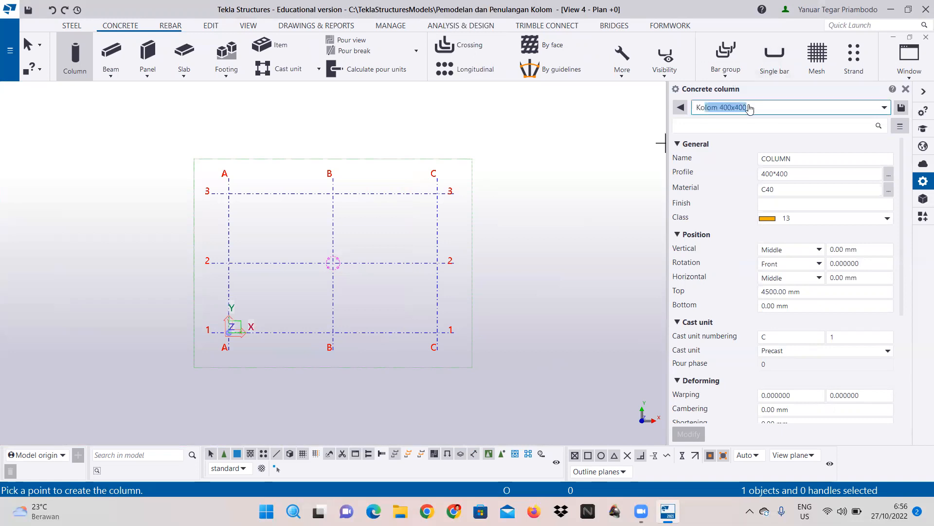
# Copy the settings name Kolom 400x400 into the concrete column's Name property, replacing the default name
pyautogui.moveTo(747, 107); pyautogui.dragTo(692, 109)
pyautogui.rightClick(716, 107)
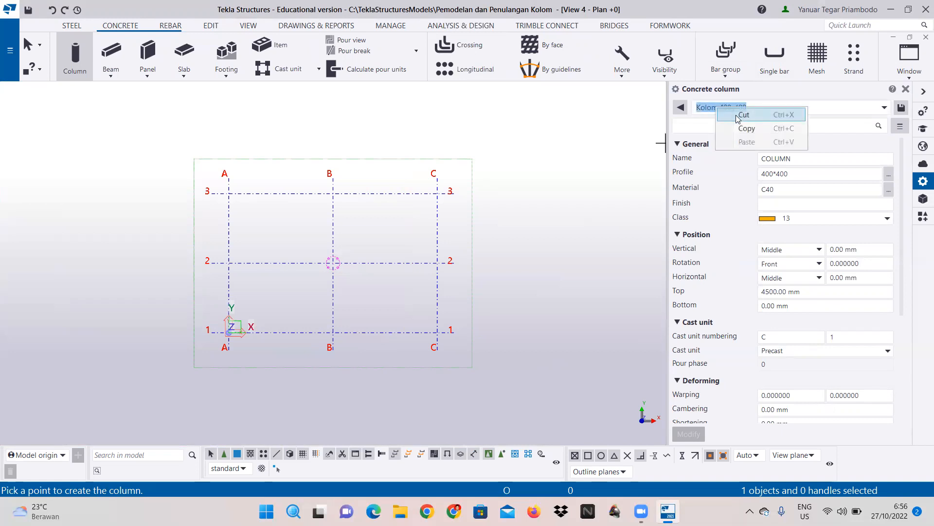
pyautogui.click(745, 128)
pyautogui.moveTo(793, 159); pyautogui.dragTo(734, 159)
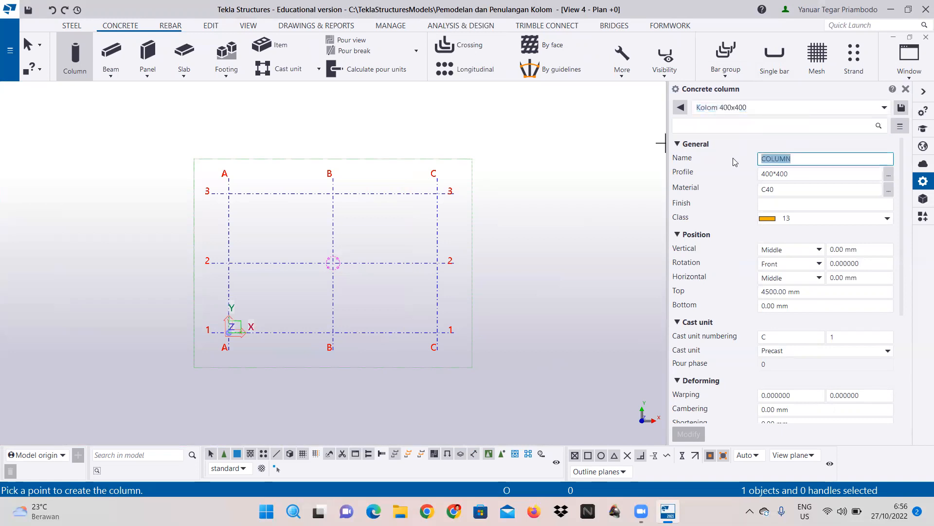
pyautogui.rightClick(787, 163)
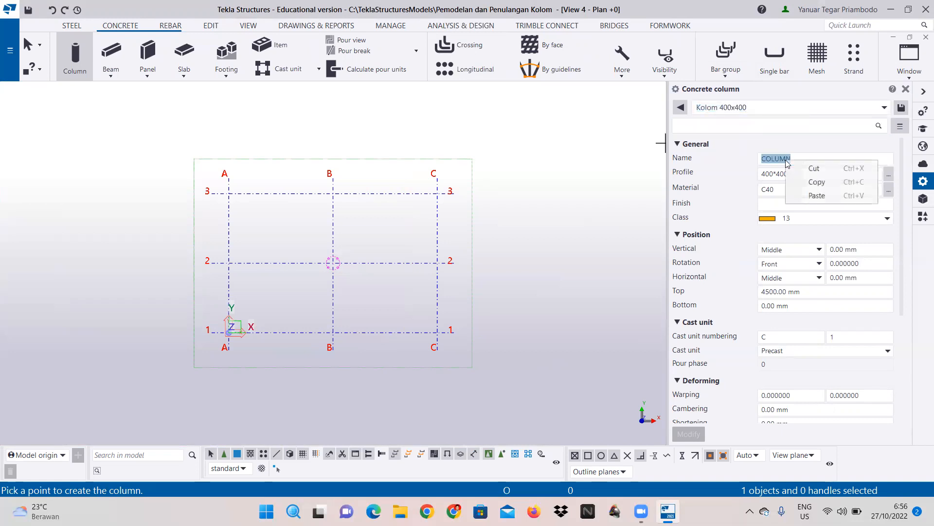
pyautogui.click(812, 196)
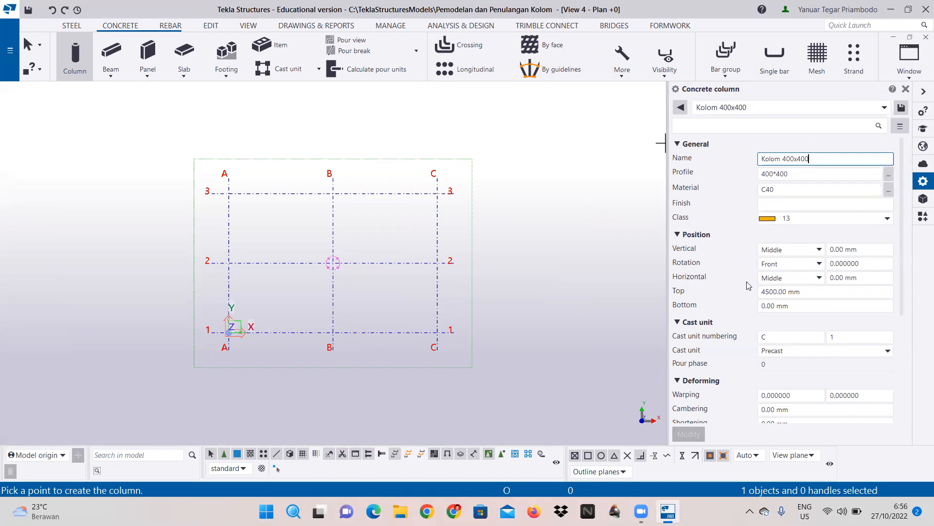
# Set the column's Top position to 3500 mm and save the Kolom 400x400 settings
pyautogui.click(762, 292)
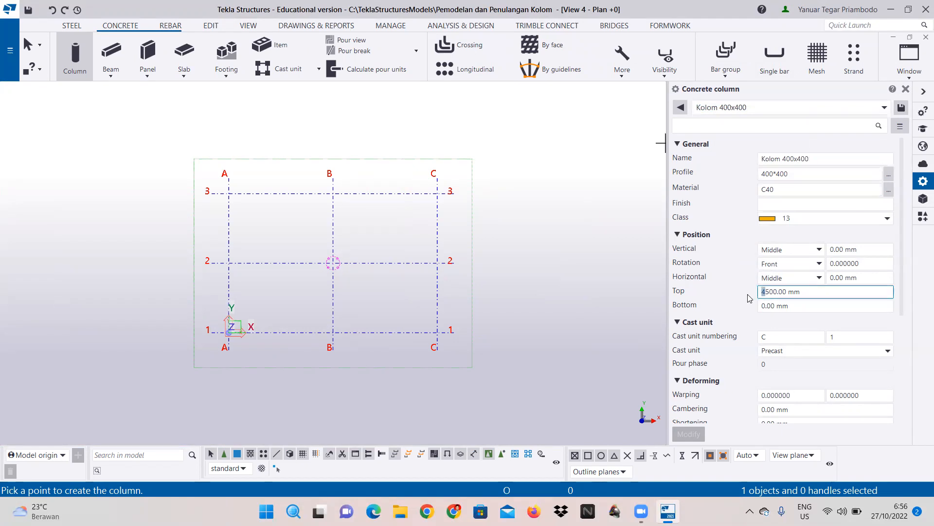
pyautogui.write('3')
pyautogui.click(901, 108)
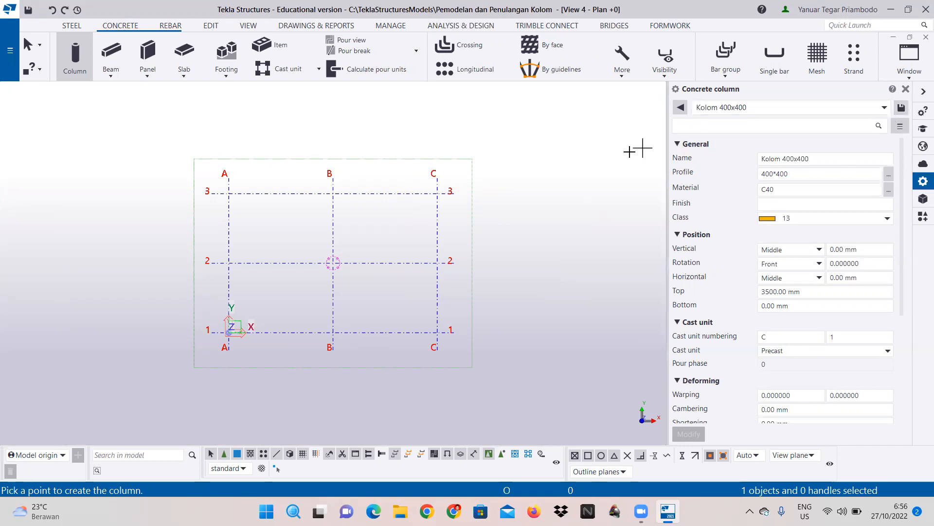
# Place the column at the intersection of grid lines B and 2, expanding the view depth to include it
pyautogui.click(333, 263)
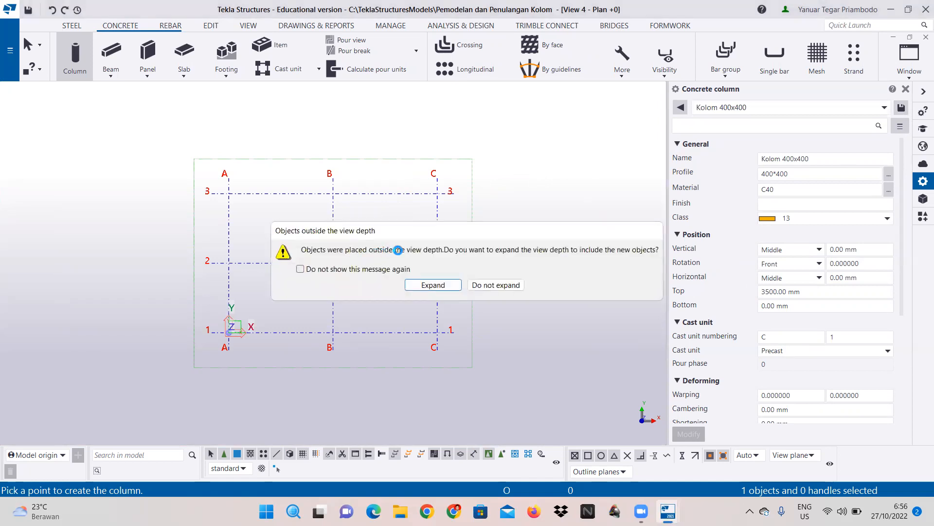
pyautogui.click(438, 290)
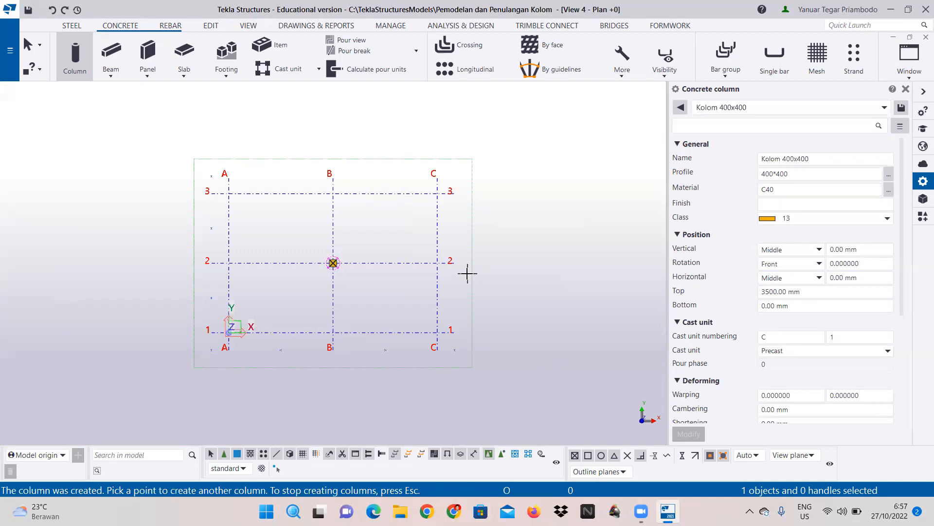
# Render the parts in the Plan +0 view as wireframe
pyautogui.click(248, 25)
pyautogui.click(396, 64)
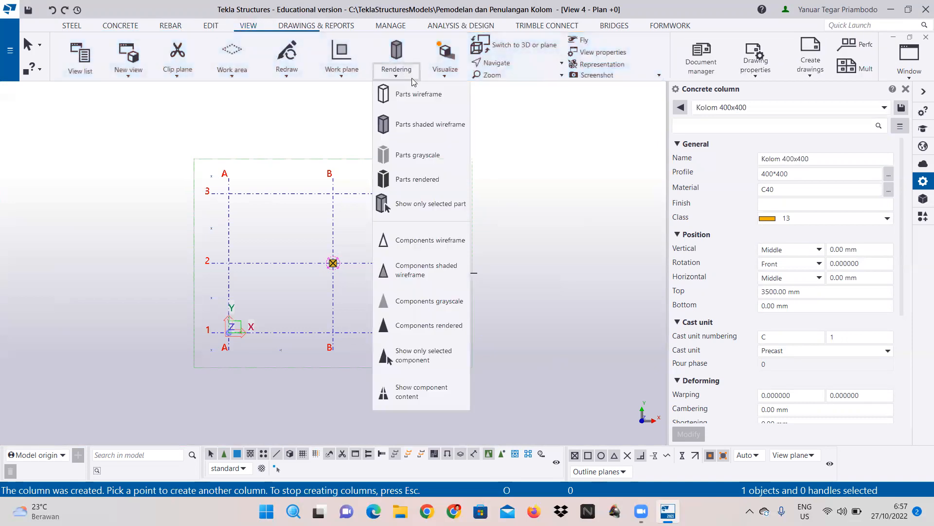
pyautogui.click(415, 93)
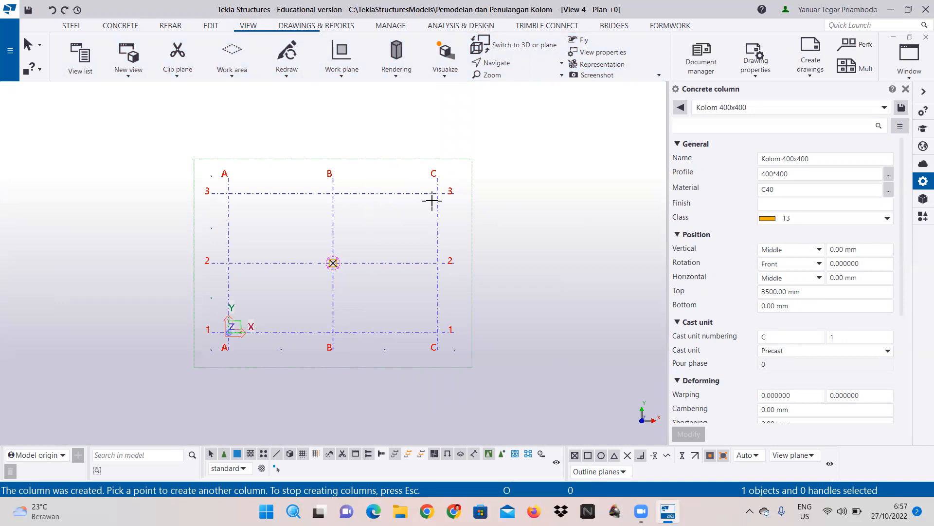
# Switch to View 1 - 3d and render its parts as wireframe
pyautogui.click(909, 57)
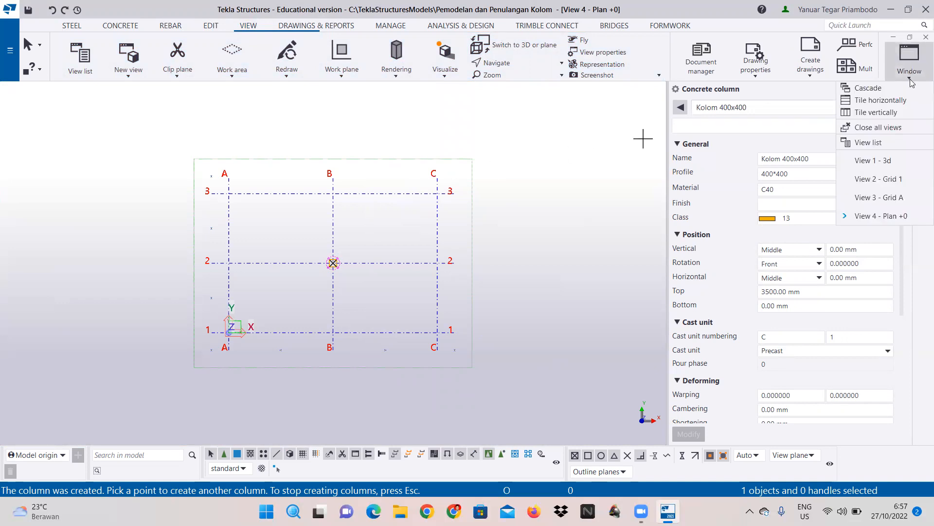
pyautogui.click(873, 161)
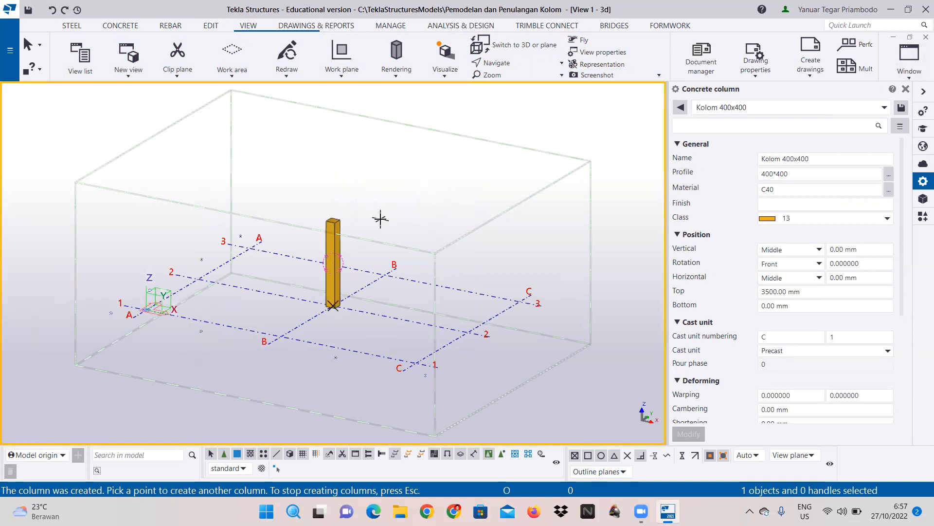
pyautogui.click(409, 73)
pyautogui.click(418, 93)
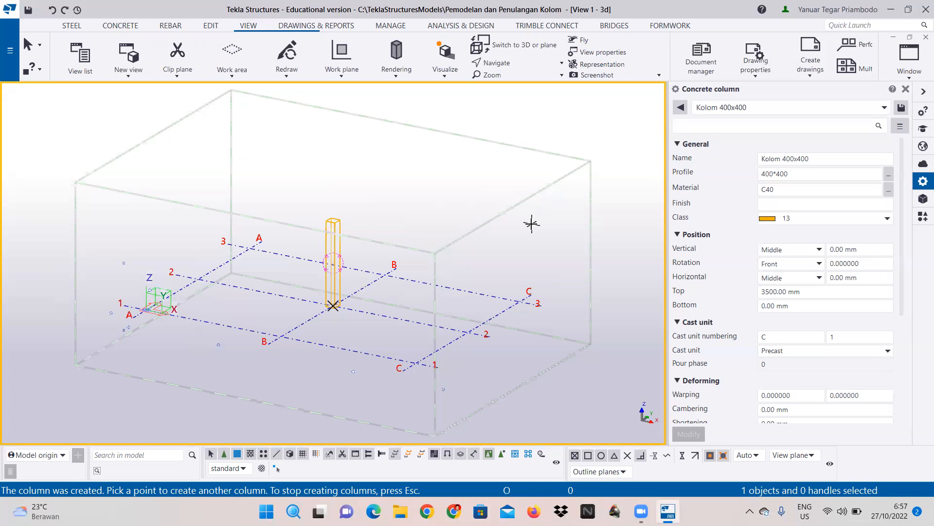
# Search the applications and components catalogue for Rectangular column
pyautogui.click(923, 217)
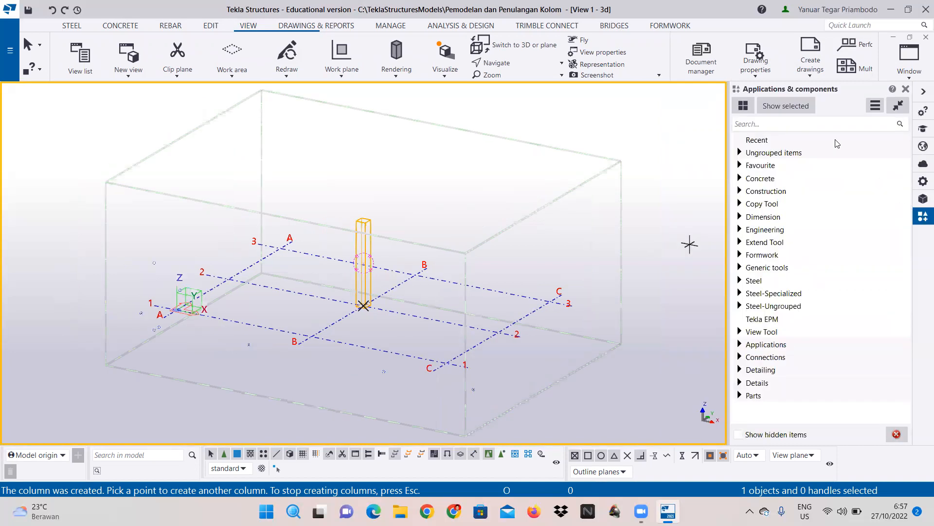
pyautogui.click(791, 123)
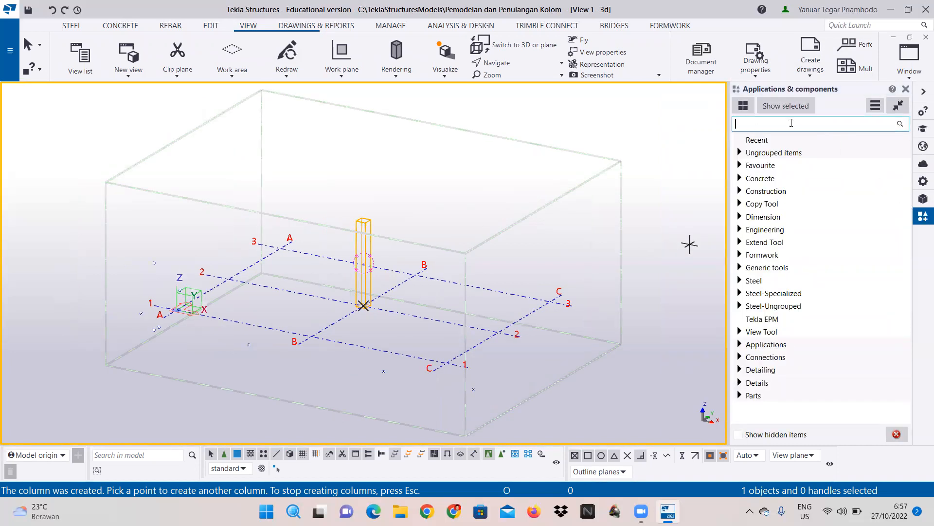
pyautogui.press('capslock')
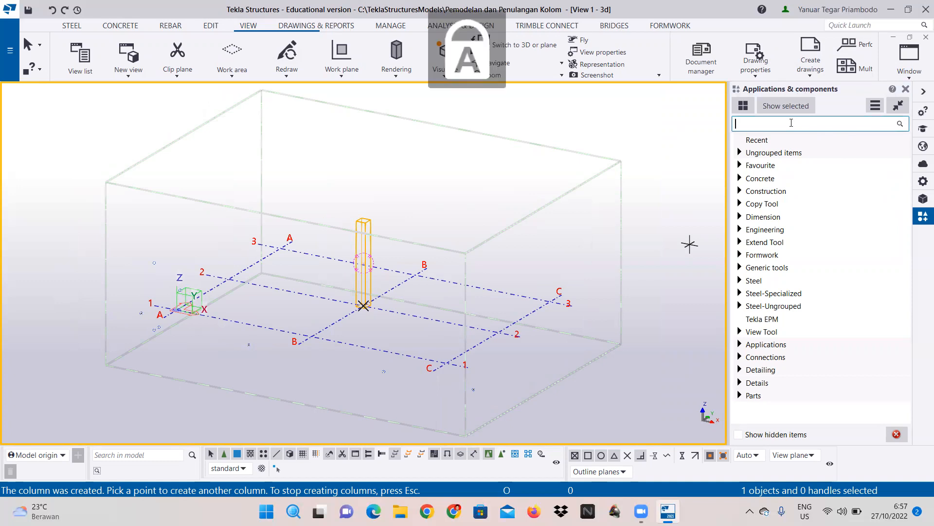
pyautogui.write('R')
pyautogui.press('capslock')
pyautogui.write('e')
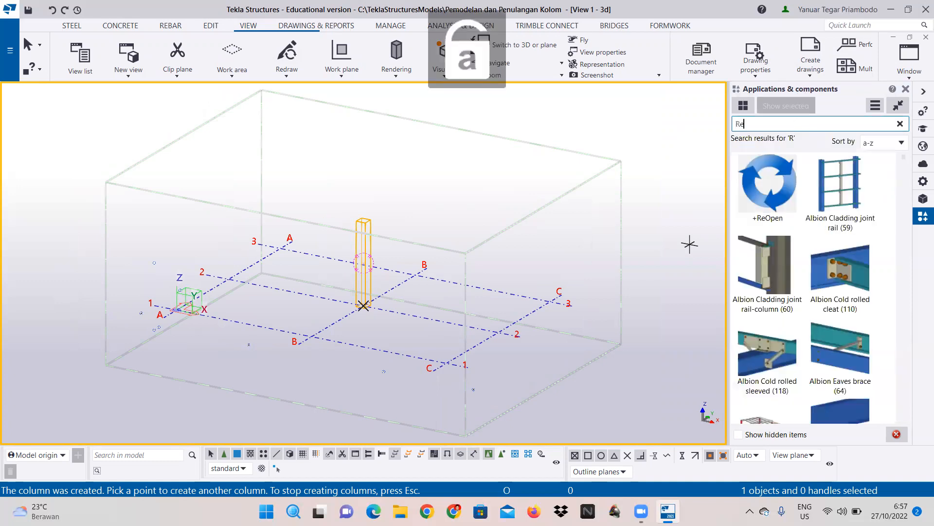
pyautogui.write('ctangu')
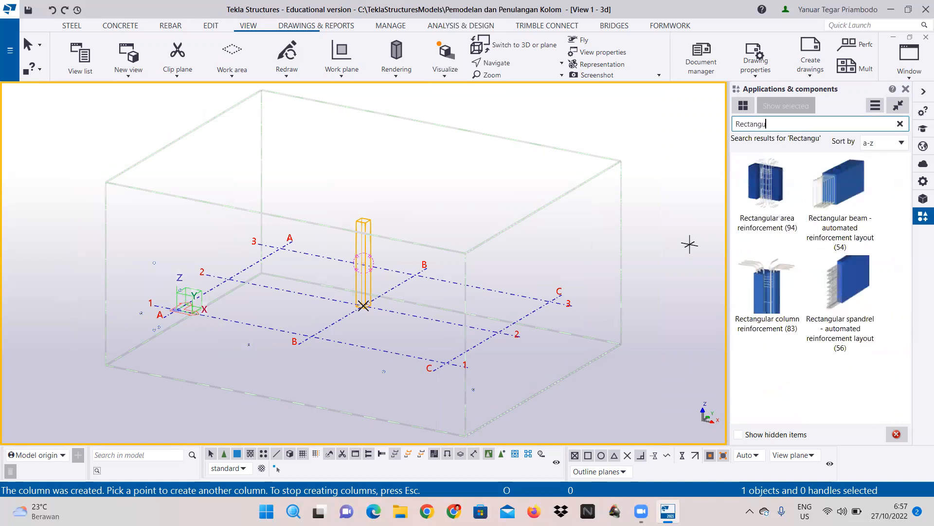
pyautogui.write('lar')
pyautogui.press('capslock')
pyautogui.write('C')
pyautogui.press('capslock')
pyautogui.write('olumn')
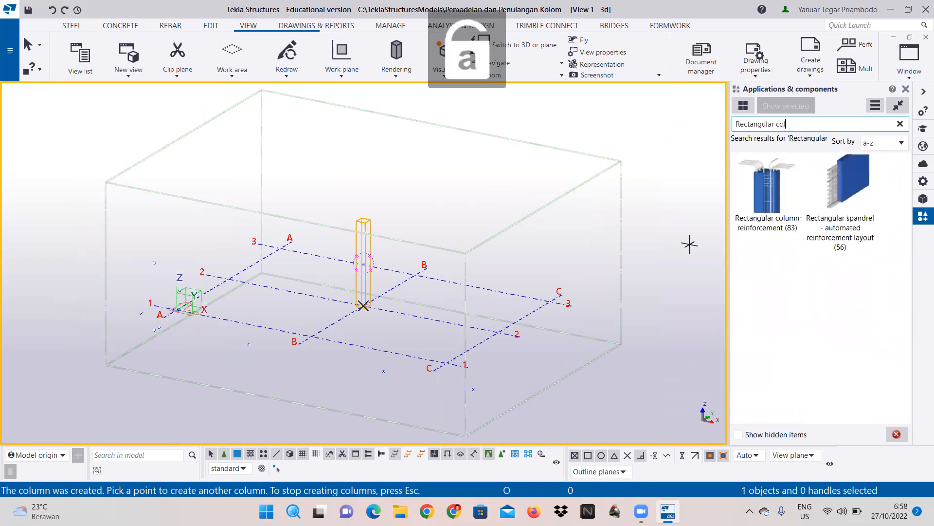
# Apply the Rectangular column reinforcement (83) component to the column at grid B-2 and end the command
pyautogui.click(770, 203)
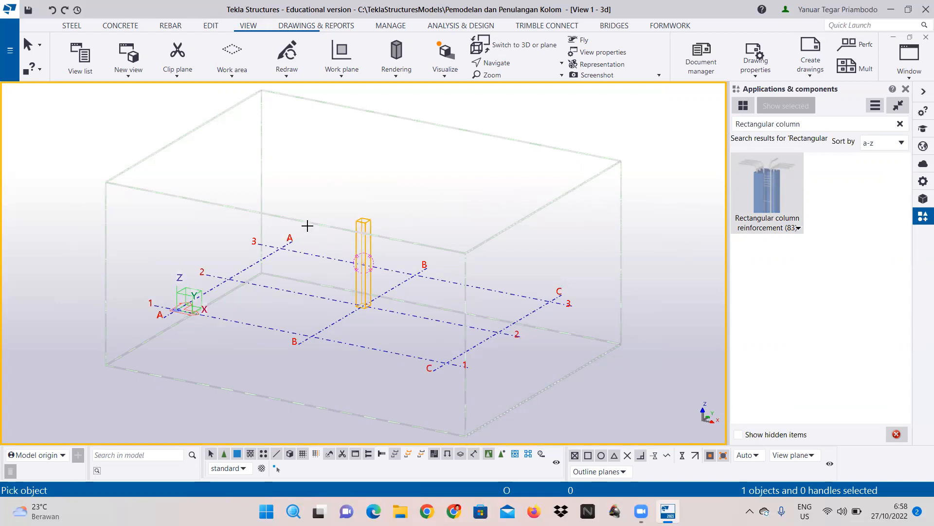
pyautogui.scroll(1, 310, 223)
pyautogui.scroll(1, 381, 225)
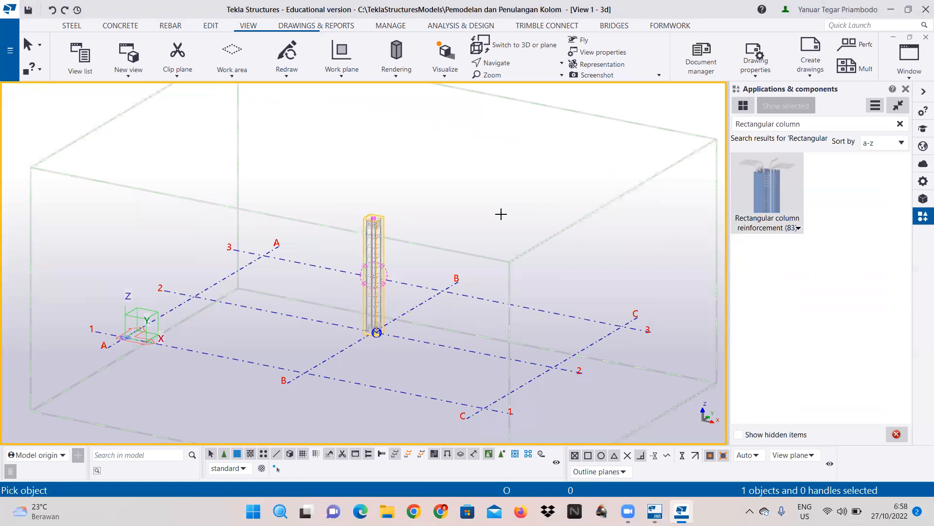
pyautogui.rightClick(498, 203)
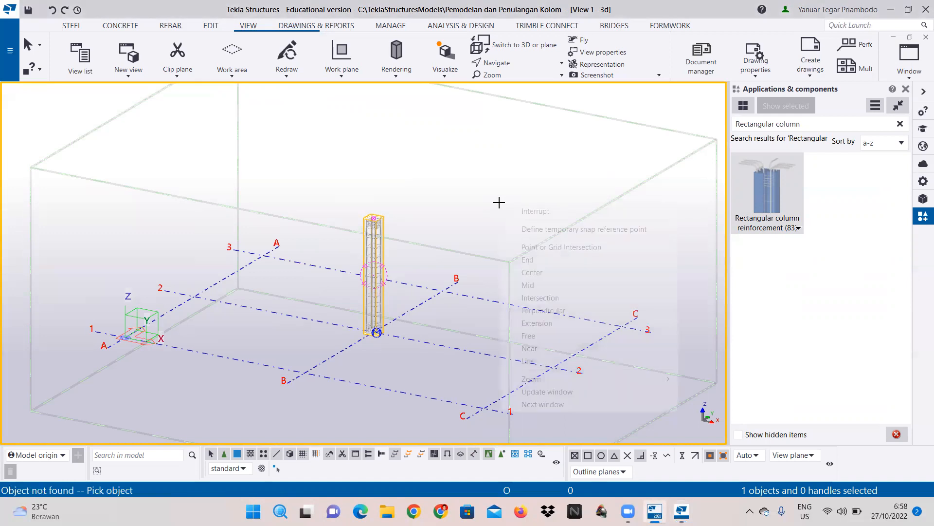
pyautogui.click(520, 213)
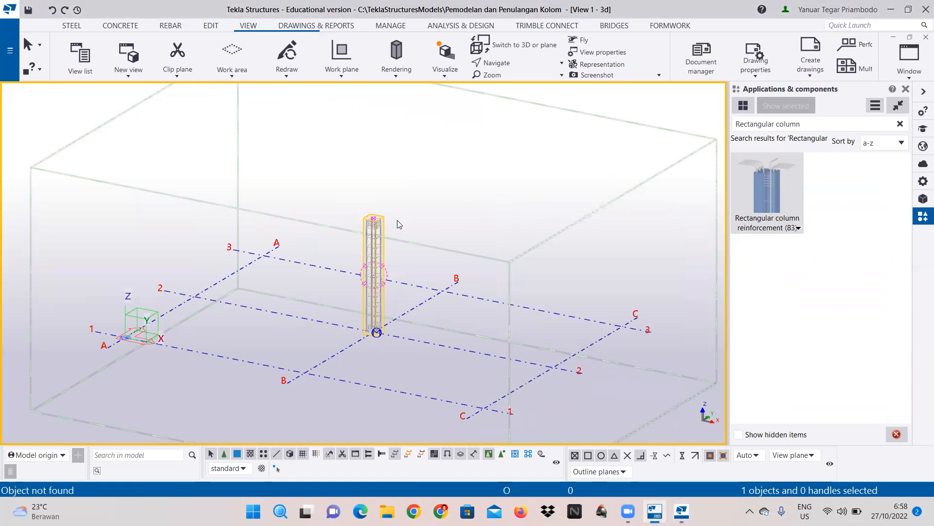
# Open the properties of the Rectangular column reinforcement (83) component on the column
pyautogui.rightClick(369, 227)
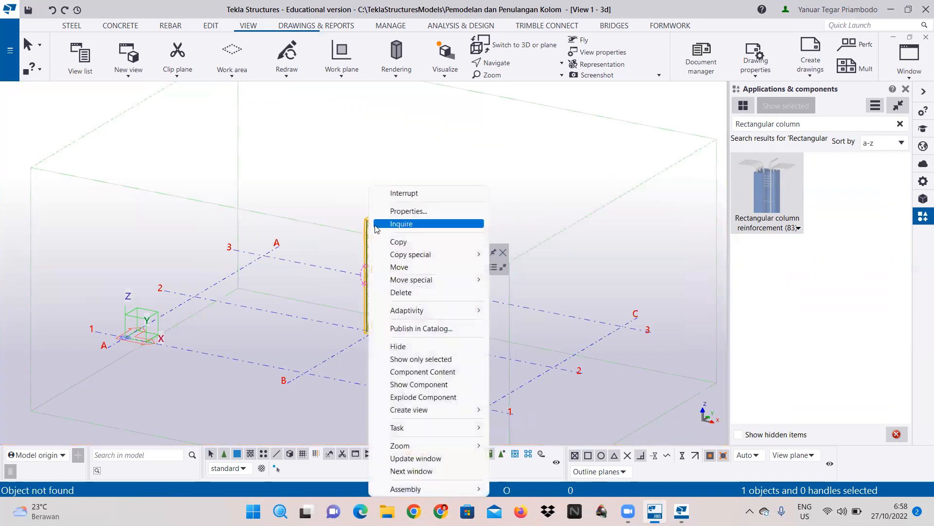
pyautogui.click(407, 213)
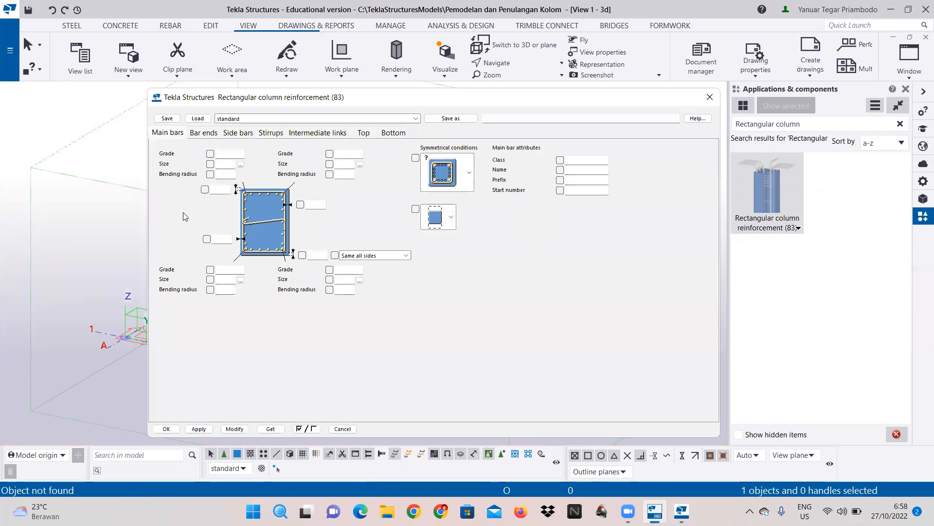
pyautogui.scroll(1, 117, 213)
pyautogui.moveTo(113, 208); pyautogui.dragTo(21, 183, button='middle')
pyautogui.scroll(4, 103, 198)
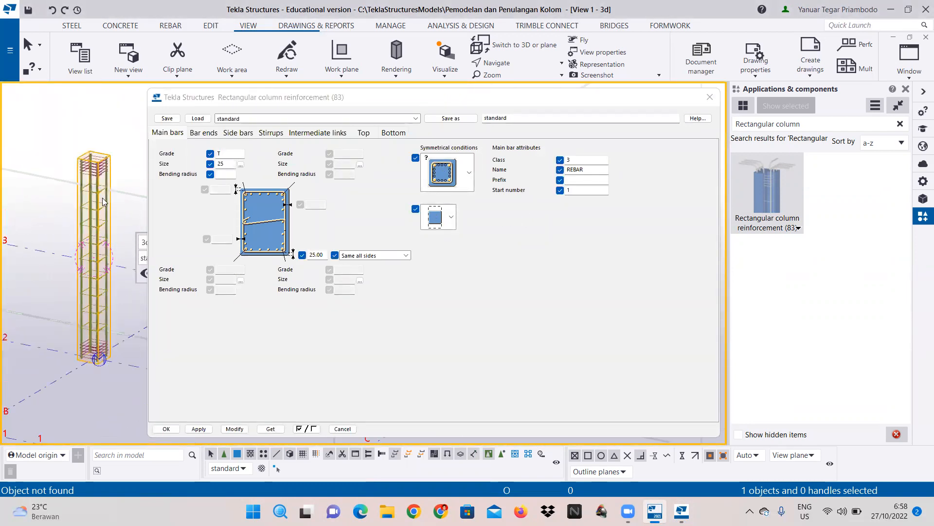
pyautogui.moveTo(103, 211); pyautogui.dragTo(99, 179, button='middle')
pyautogui.scroll(2, 100, 183)
pyautogui.scroll(-1, 102, 186)
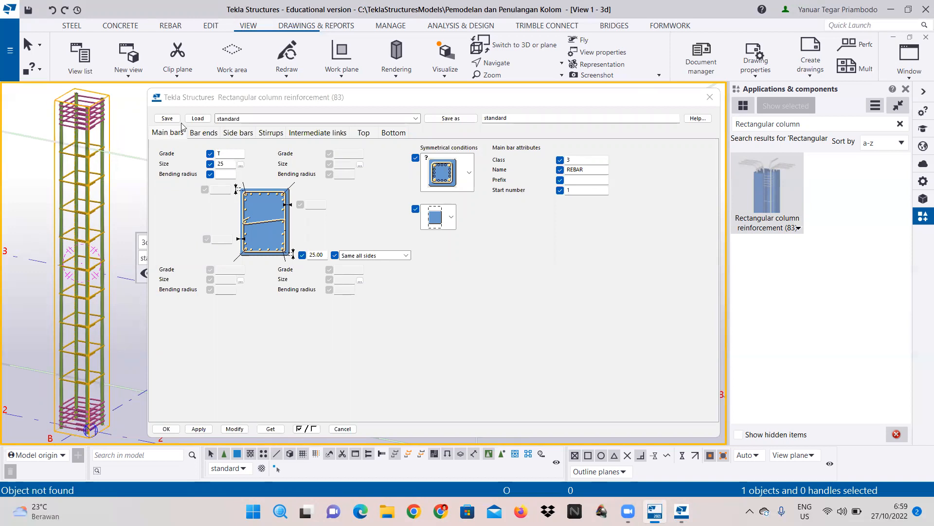
# Set the main bars to the grade T, size 20 tie/stirrup rebar with a 70.00 bending radius
pyautogui.click(240, 169)
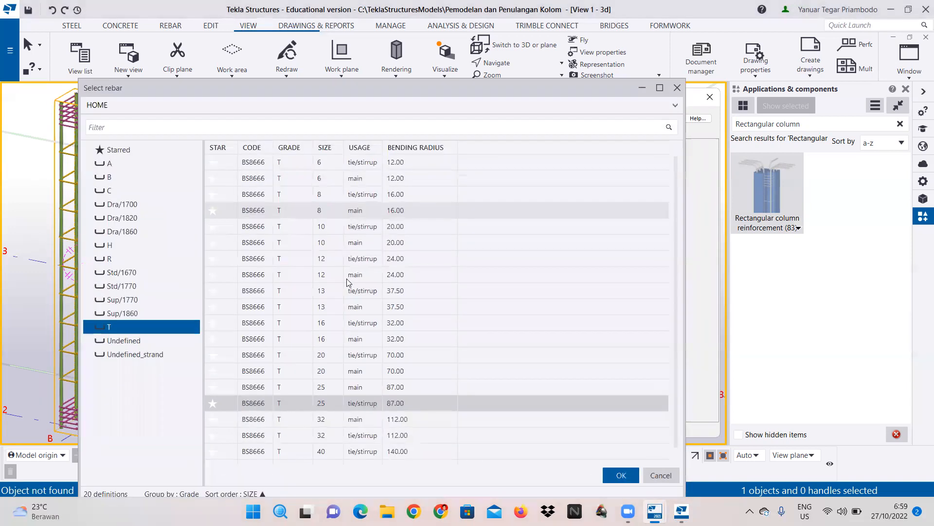
pyautogui.click(369, 358)
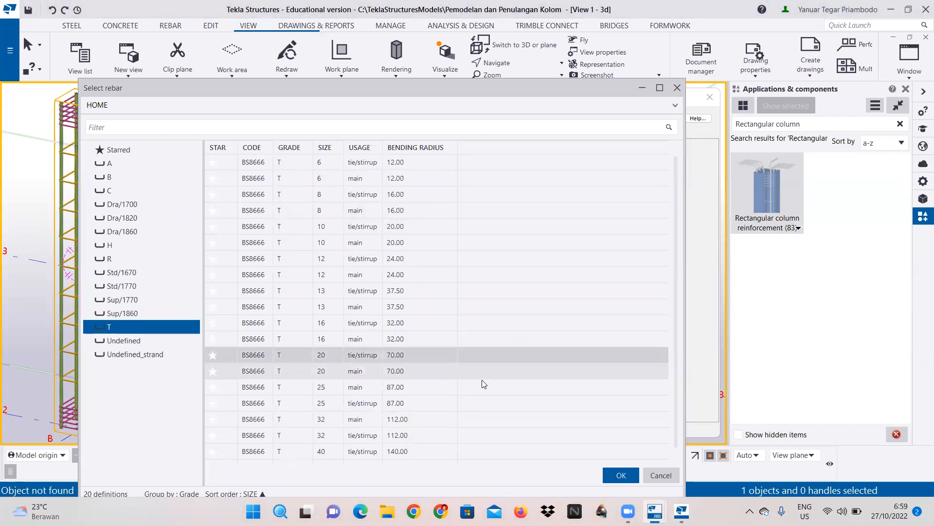
pyautogui.click(621, 475)
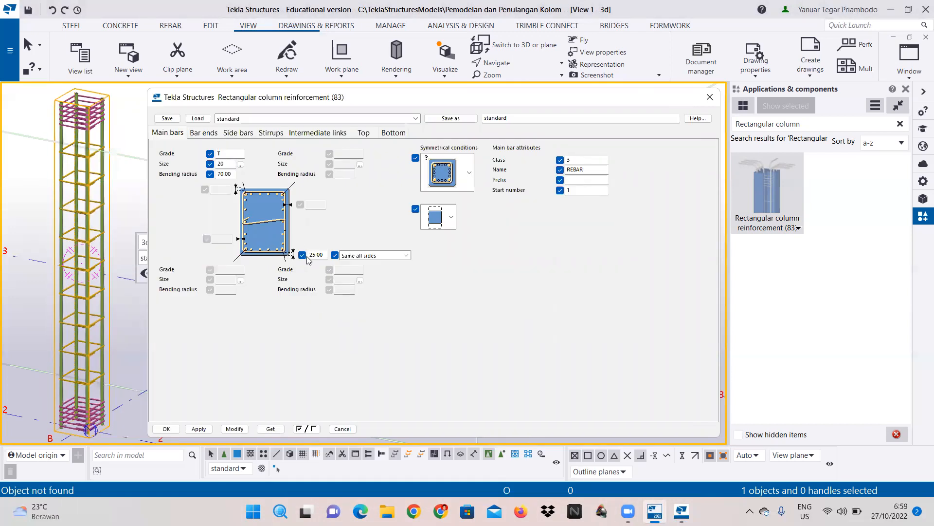
# Try to apply a 40.00 concrete cover on all sides to the column reinforcement and close its properties
pyautogui.moveTo(316, 254); pyautogui.dragTo(295, 255)
pyautogui.write('40')
pyautogui.click(236, 429)
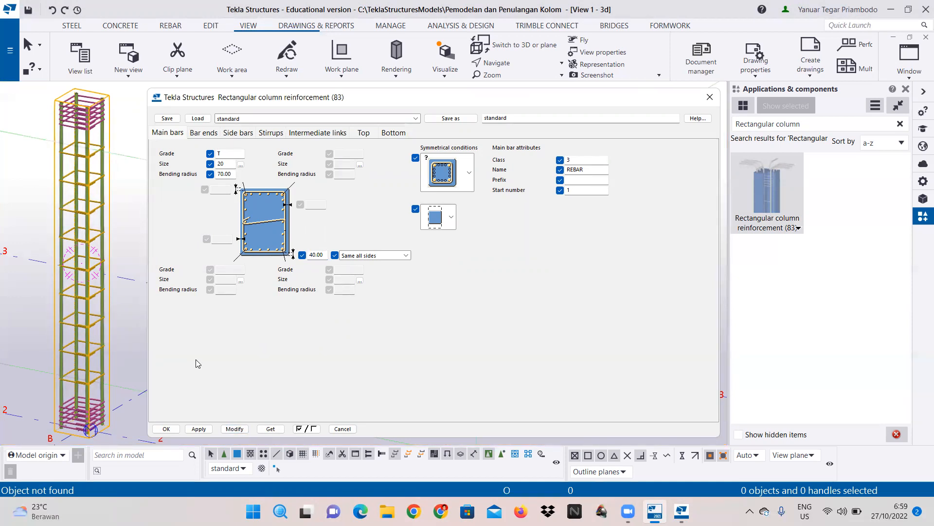
pyautogui.click(204, 135)
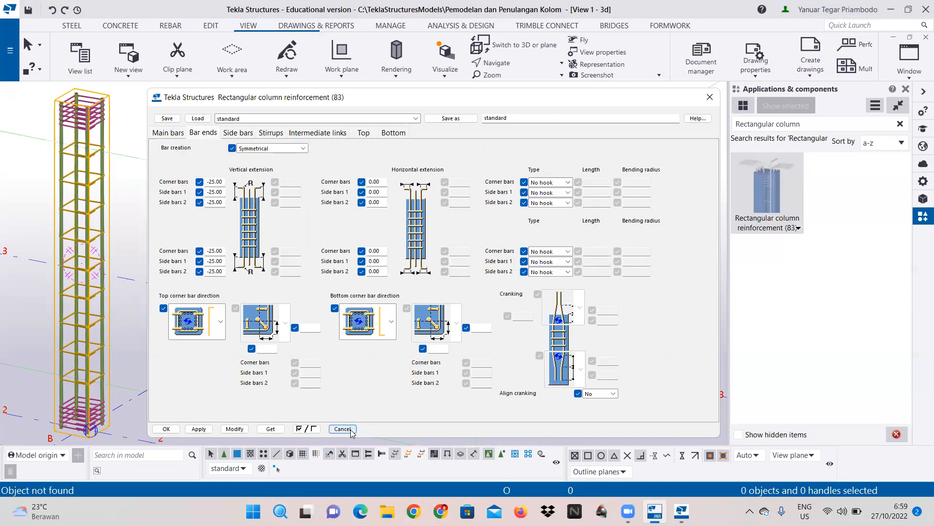
pyautogui.click(166, 428)
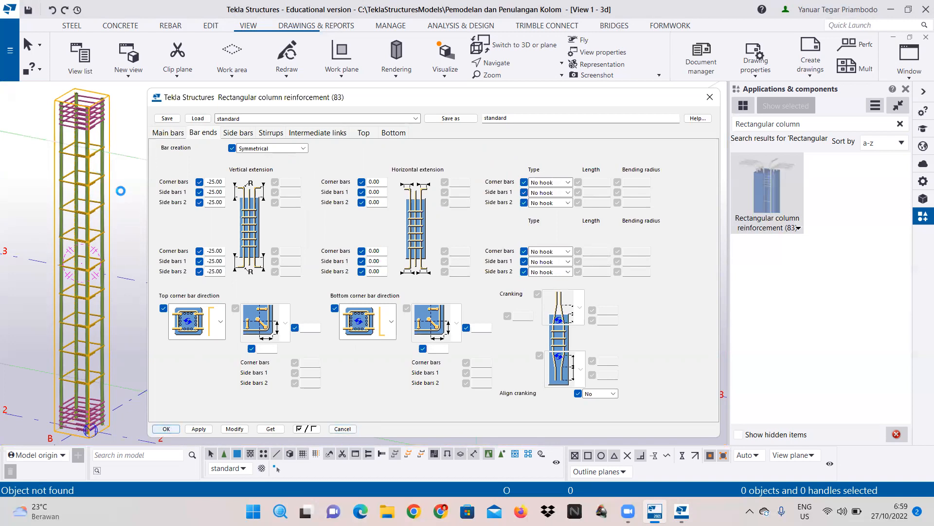
# Reopen the column reinforcement's properties and set the main bars to grade T, size 20 tie/stirrup rebar with a 70.00 bending radius
pyautogui.click(107, 179)
pyautogui.rightClick(97, 125)
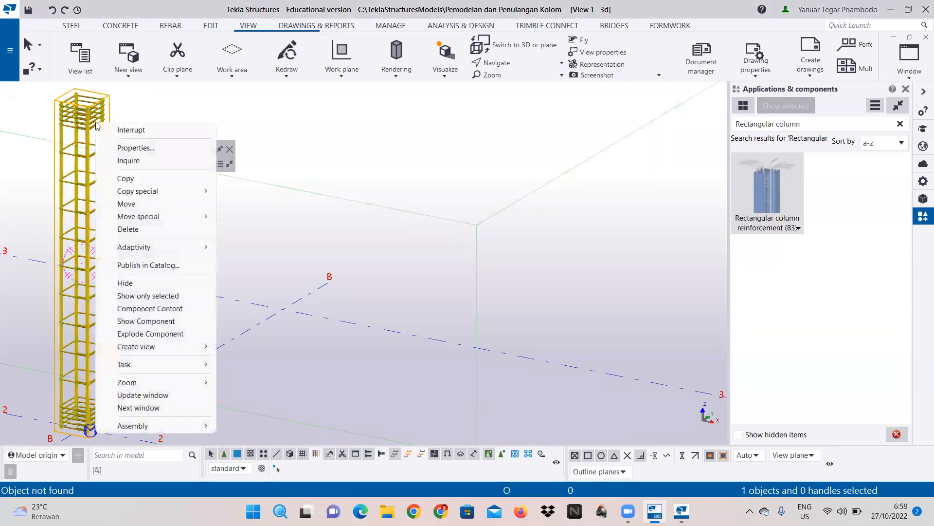
pyautogui.click(137, 148)
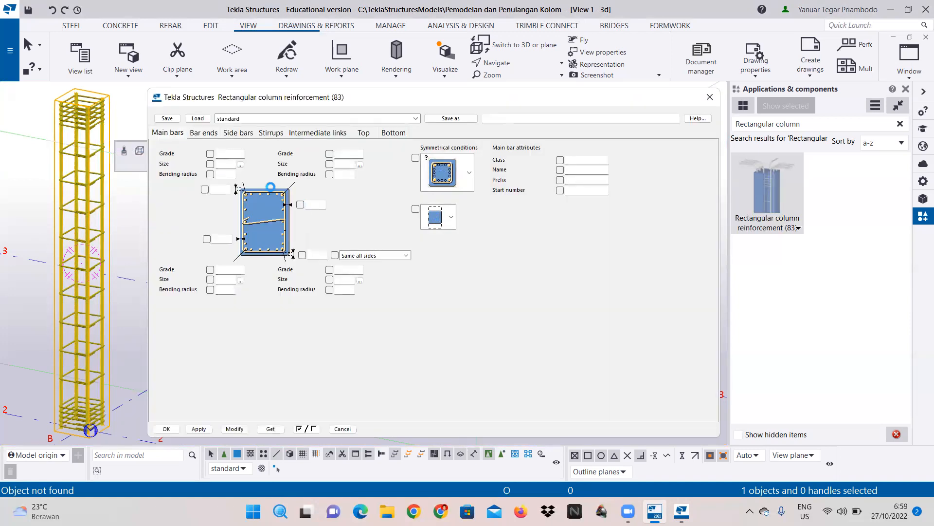
pyautogui.click(241, 165)
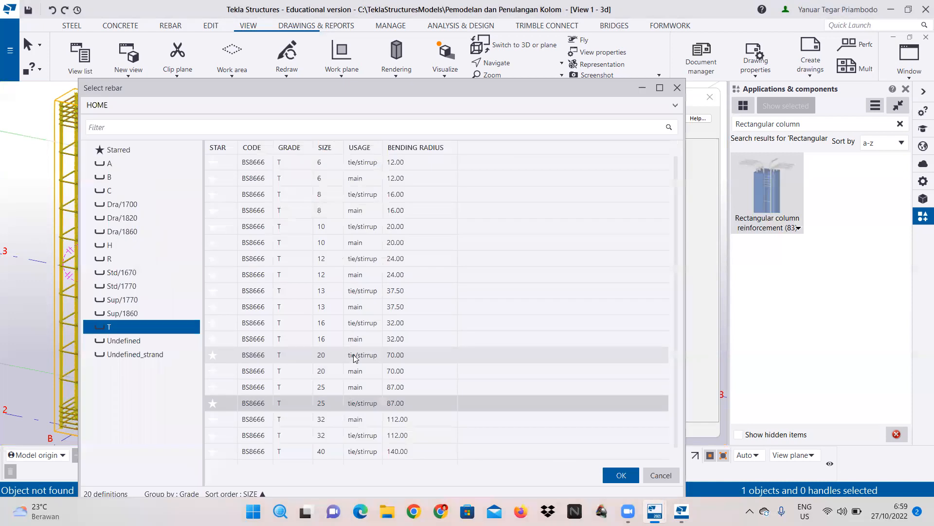
pyautogui.click(350, 354)
pyautogui.click(621, 475)
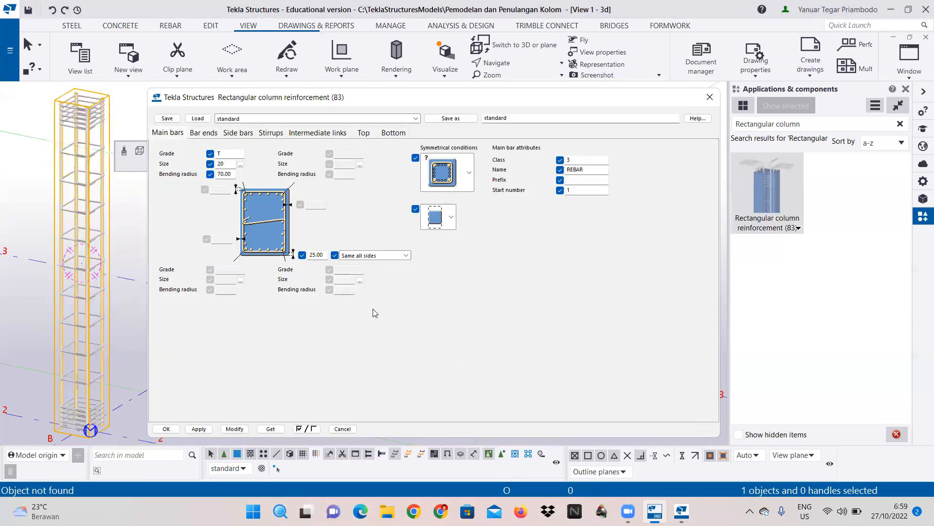
# Set the concrete cover to 40.00 on all sides, modify the reinforcement and close its properties
pyautogui.moveTo(316, 254); pyautogui.dragTo(306, 257)
pyautogui.write('40')
pyautogui.click(209, 133)
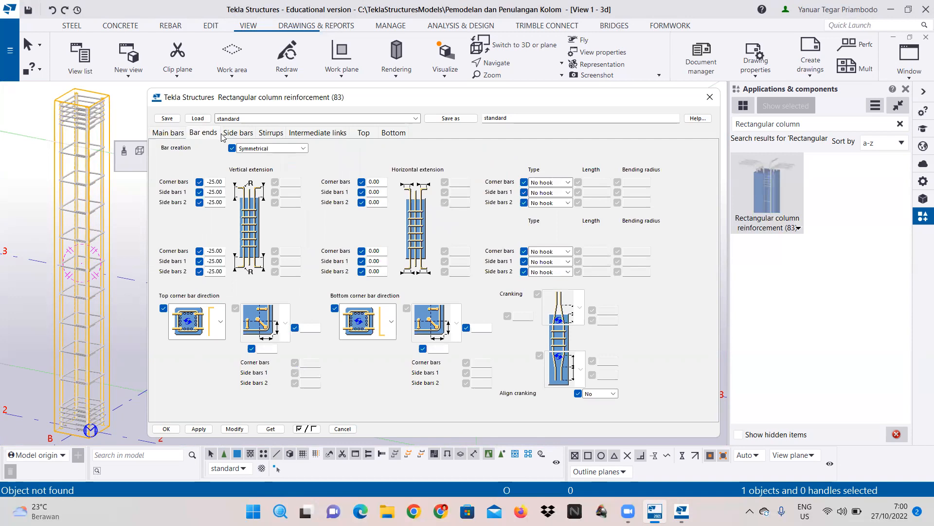
pyautogui.click(167, 133)
pyautogui.click(235, 428)
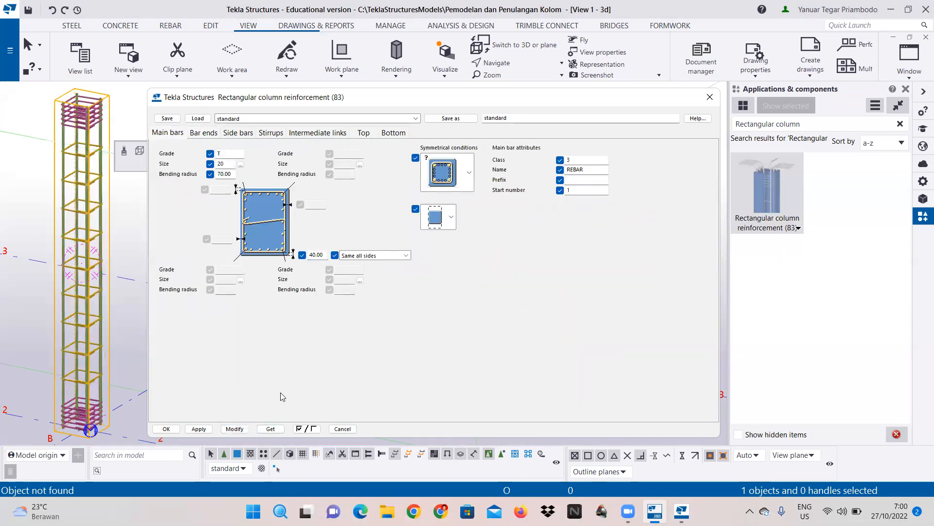
pyautogui.press('Return')
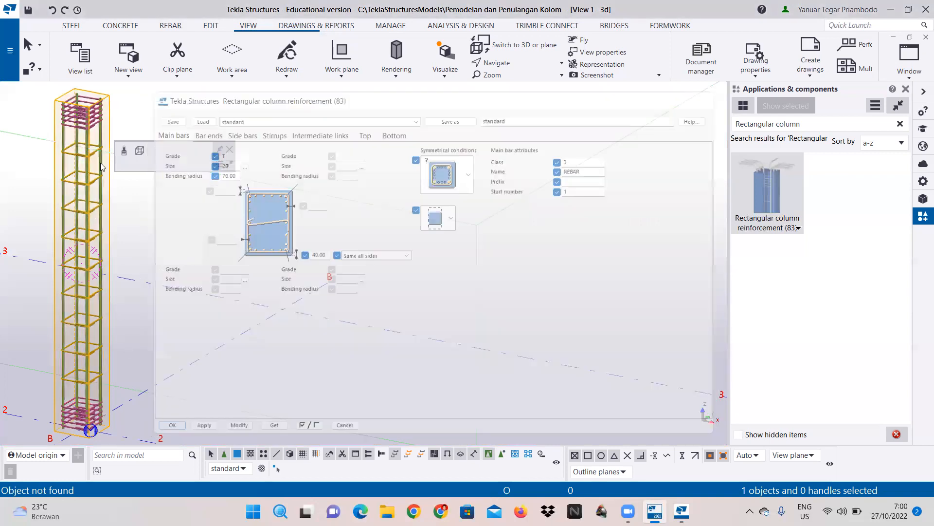
# Set the bar ends' vertical extension to 1000 at the top and 0.00 at the bottom for corner bars, side bars 1 and side bars 2
pyautogui.rightClick(97, 151)
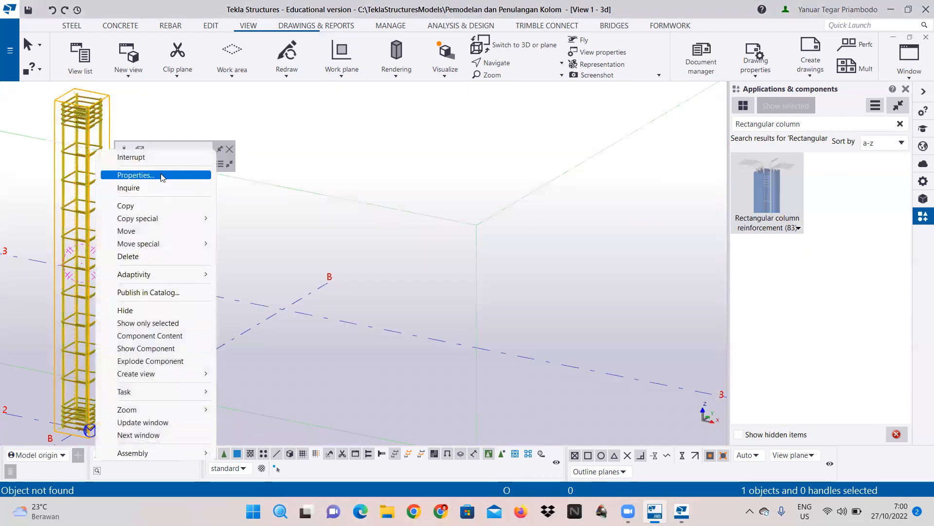
pyautogui.click(136, 175)
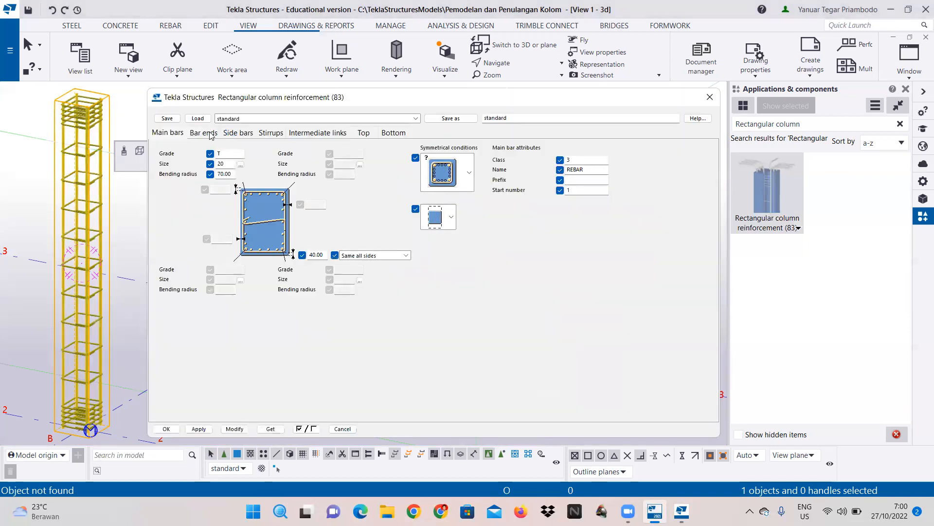
pyautogui.click(211, 134)
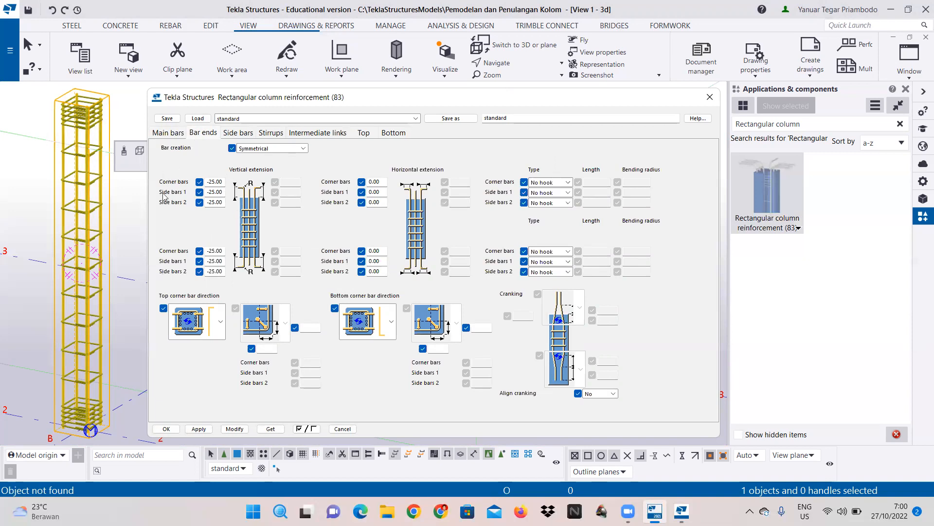
pyautogui.click(215, 181)
pyautogui.press('BackSpace')
pyautogui.press('BackSpace')
pyautogui.press('BackSpace')
pyautogui.write('1000')
pyautogui.click(211, 192)
pyautogui.moveTo(190, 192); pyautogui.dragTo(154, 192)
pyautogui.write('1000')
pyautogui.moveTo(214, 203); pyautogui.dragTo(176, 209)
pyautogui.write('1000')
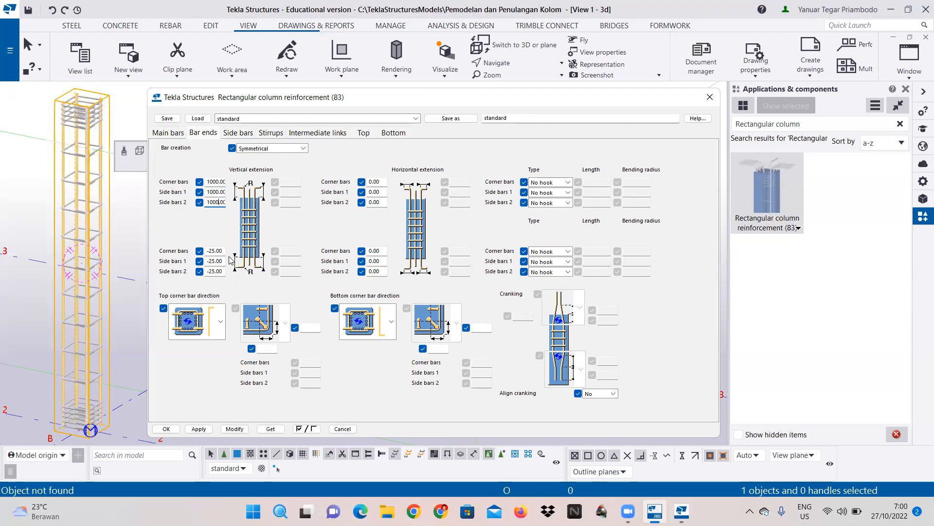
pyautogui.moveTo(215, 251); pyautogui.dragTo(187, 276)
pyautogui.write('0.00')
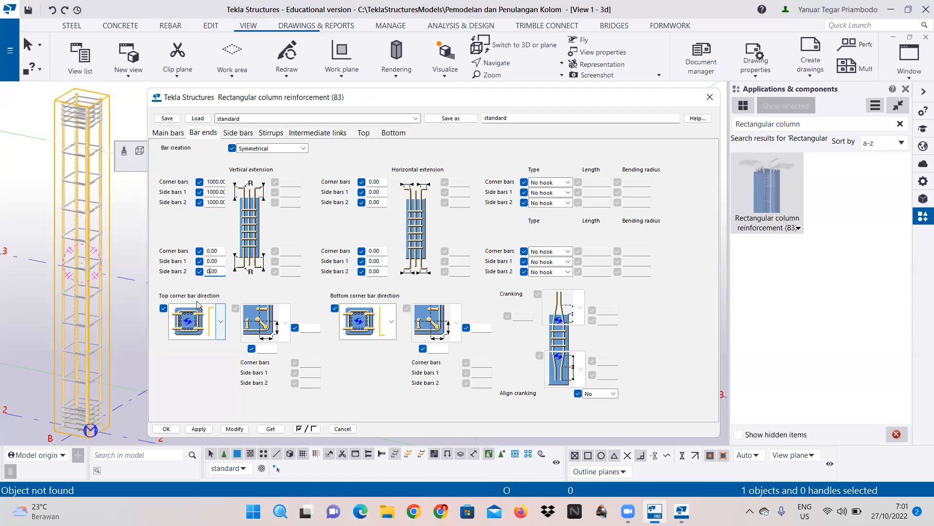
# Set the top corner bar direction to the diagonally cranked option with 85.00 for both offset distances
pyautogui.click(220, 321)
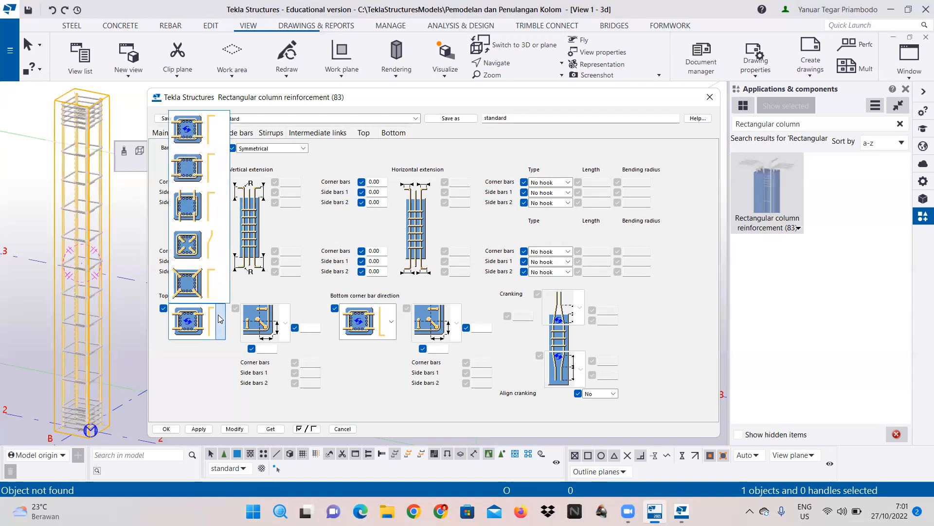
pyautogui.click(196, 253)
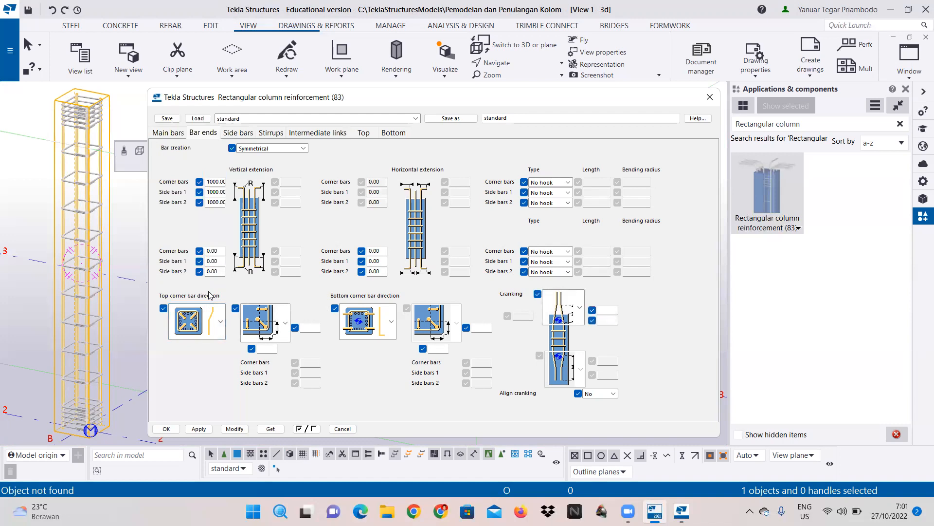
pyautogui.click(304, 327)
pyautogui.write('85')
pyautogui.click(266, 349)
pyautogui.write('85')
# Set the two top cranking distances to 0.00 and 250.00 and modify the reinforcement
pyautogui.click(608, 308)
pyautogui.write('0')
pyautogui.click(612, 321)
pyautogui.write('250')
pyautogui.click(237, 429)
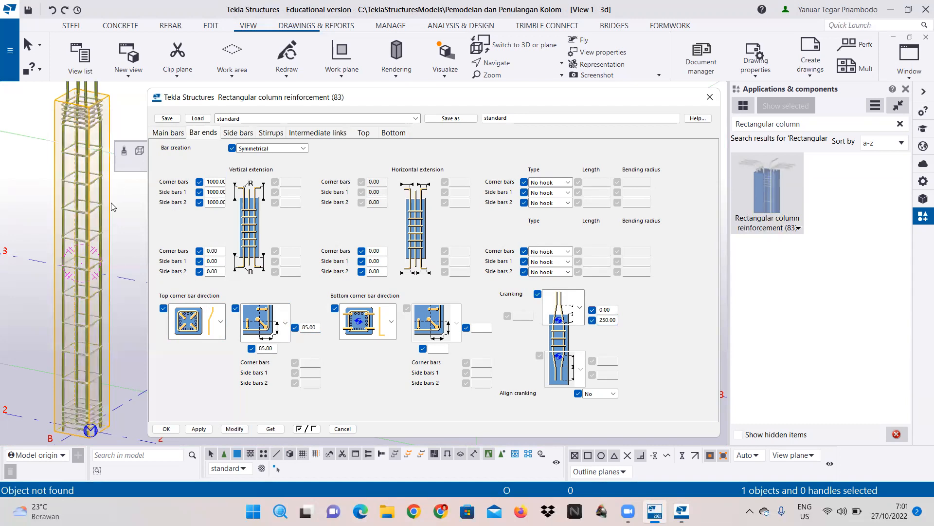
# Set the number of side bars 1 and side bars 2 to 2 on both column faces
pyautogui.click(250, 134)
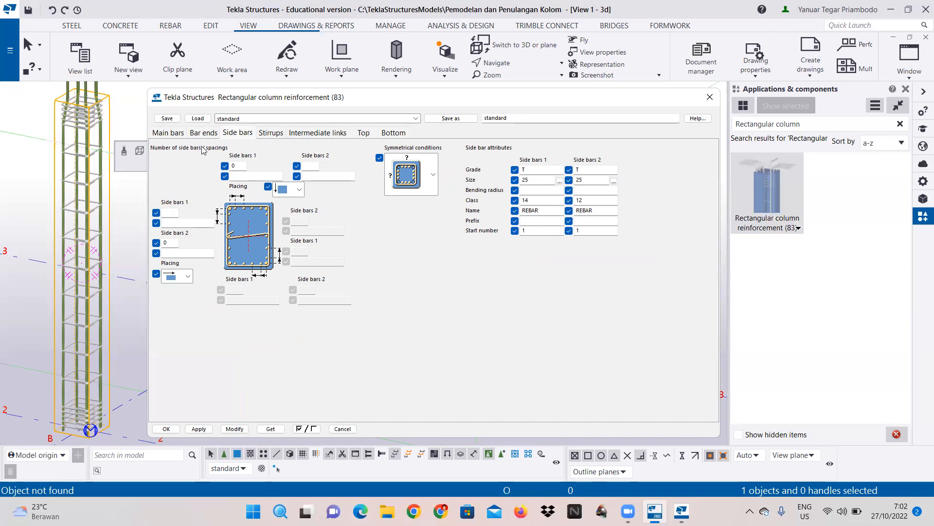
pyautogui.doubleClick(238, 166)
pyautogui.write('2')
pyautogui.click(310, 166)
pyautogui.write('2')
pyautogui.click(175, 212)
pyautogui.write('2')
pyautogui.doubleClick(170, 242)
pyautogui.write('2')
# Change the side bar placing on both column faces to the option with arrows from both sides
pyautogui.click(292, 190)
pyautogui.click(294, 208)
pyautogui.click(187, 276)
pyautogui.click(189, 292)
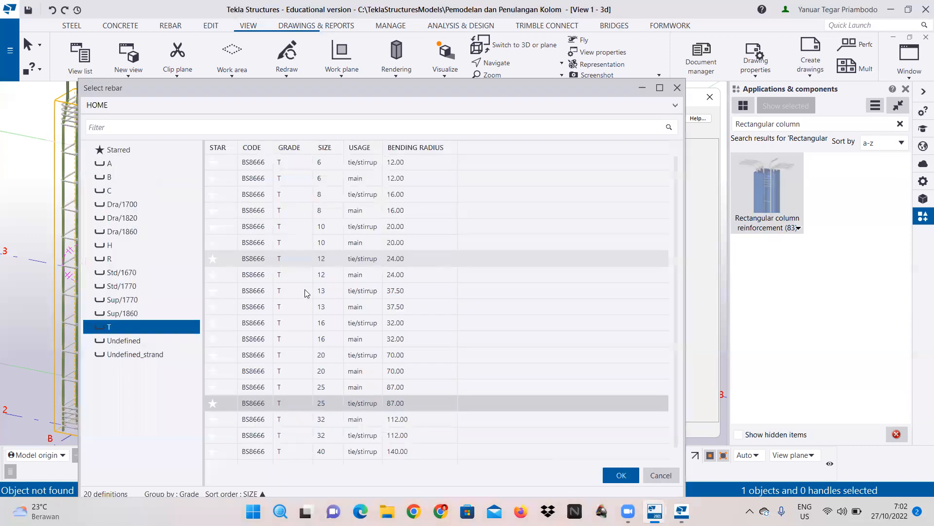
# Set side bars 1 and side bars 2 to grade T, size 20 tie/stirrup rebar with a 70.00 bending radius
pyautogui.click(337, 355)
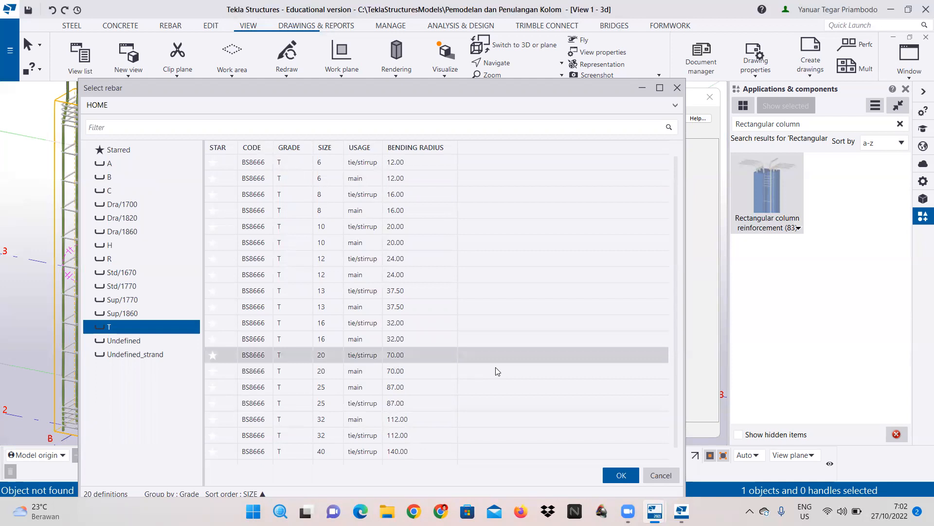
pyautogui.click(619, 476)
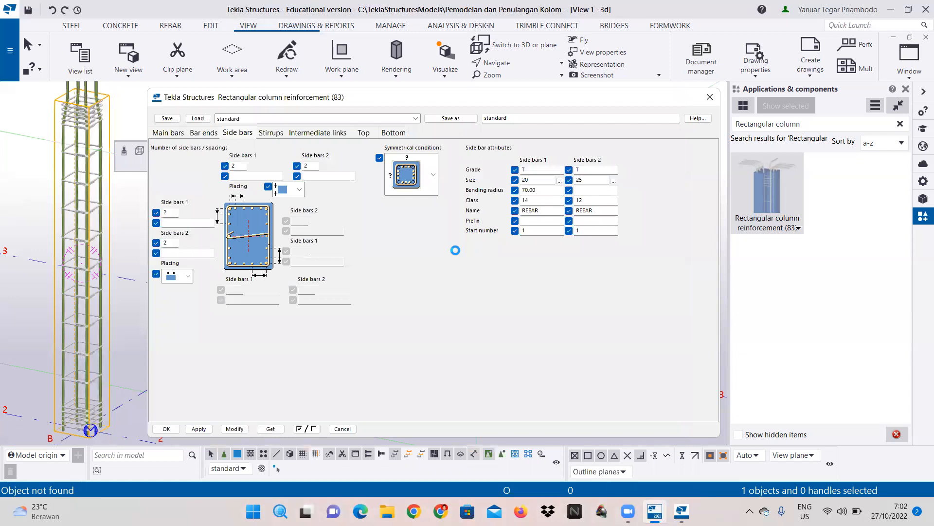
pyautogui.click(373, 356)
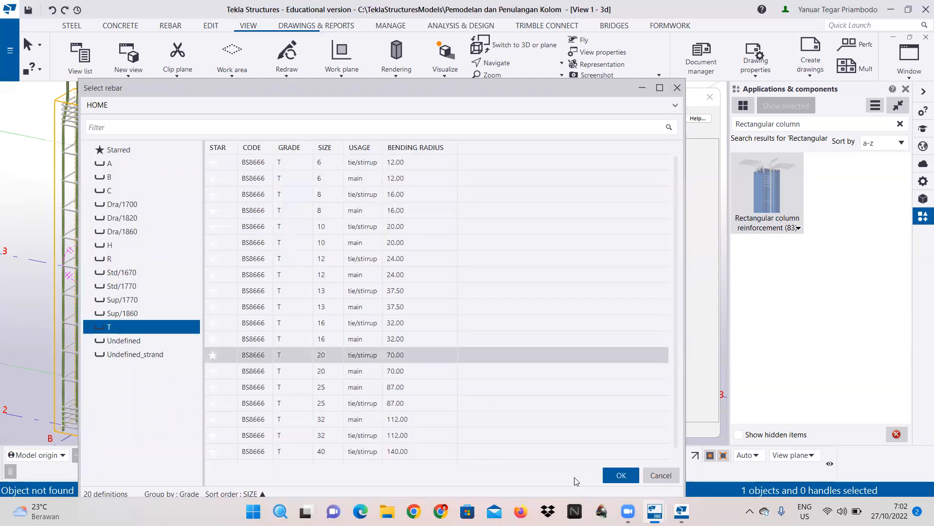
pyautogui.click(620, 475)
# Set the class of side bars 1 and side bars 2 to 13 and modify the reinforcement
pyautogui.click(541, 199)
pyautogui.press('BackSpace')
pyautogui.write('3')
pyautogui.doubleClick(579, 201)
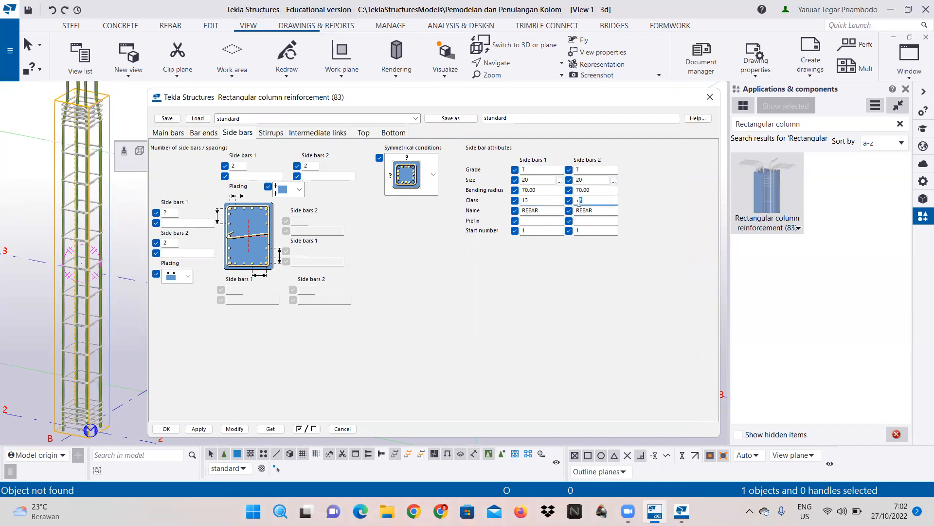
pyautogui.write('13')
pyautogui.click(236, 428)
pyautogui.click(239, 428)
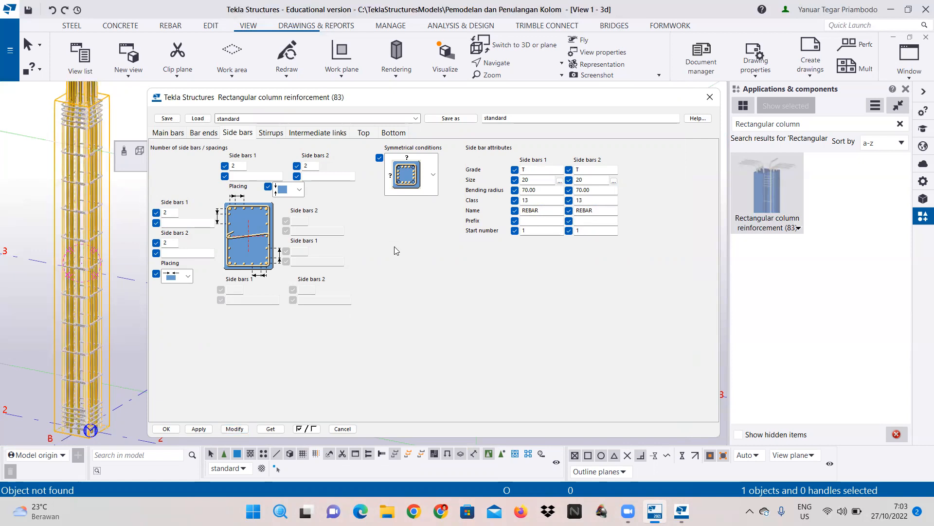
# Set the stirrup spacing to 70 for group 1, 114 for groups 2 and 5, and 150 for group 3
pyautogui.click(271, 134)
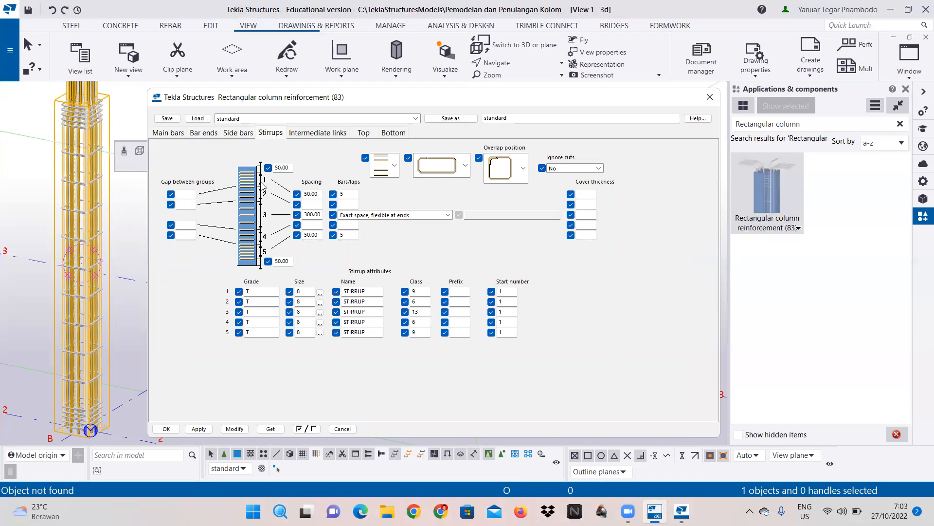
pyautogui.click(306, 193)
pyautogui.write('7')
pyautogui.click(308, 202)
pyautogui.write('114')
pyautogui.click(310, 234)
pyautogui.press('BackSpace')
pyautogui.press('BackSpace')
pyautogui.write('114')
pyautogui.moveTo(310, 215); pyautogui.dragTo(300, 219)
pyautogui.write('15')
# Set the number of stirrups to 7 for groups 1 and 5
pyautogui.doubleClick(349, 194)
pyautogui.write('7')
pyautogui.doubleClick(349, 236)
pyautogui.write('7')
# Set all five stirrup groups to grade T, size 10 tie/stirrup rebar with a 20.00 bending radius
pyautogui.click(321, 293)
pyautogui.click(344, 226)
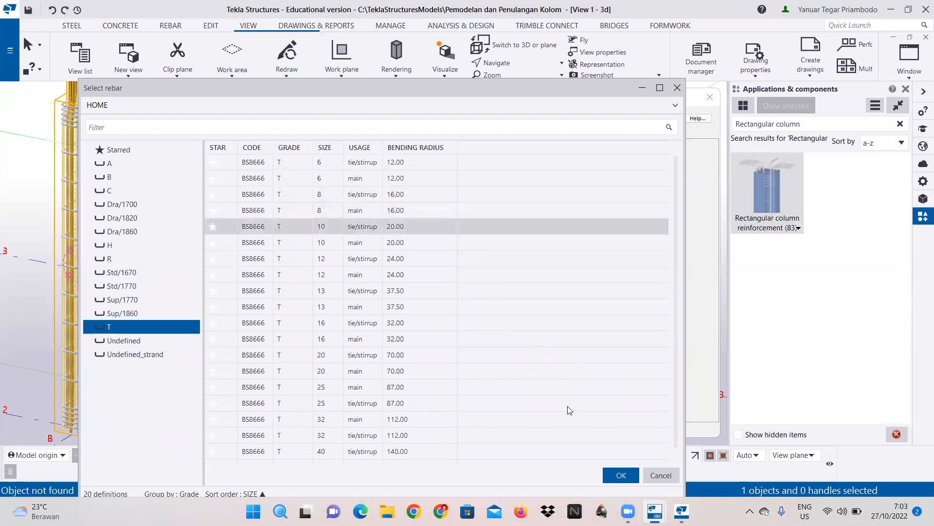
pyautogui.click(619, 475)
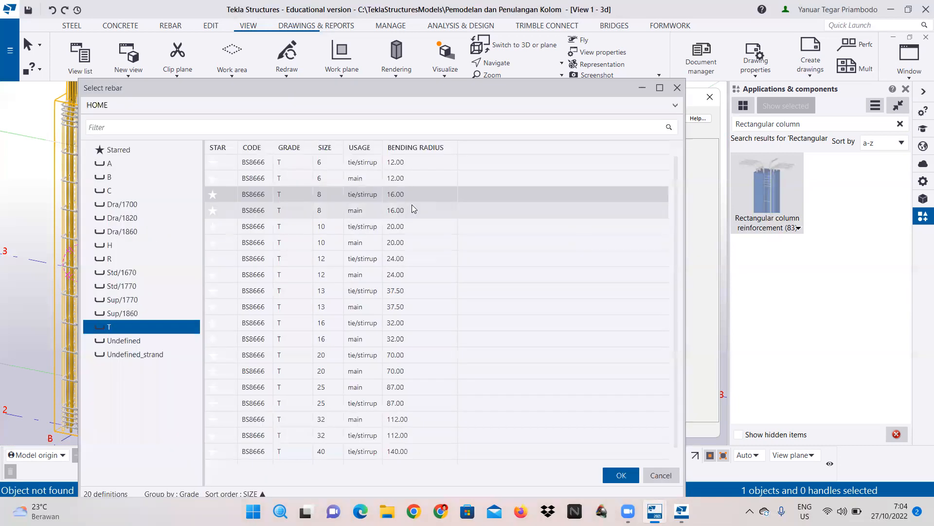
pyautogui.click(619, 475)
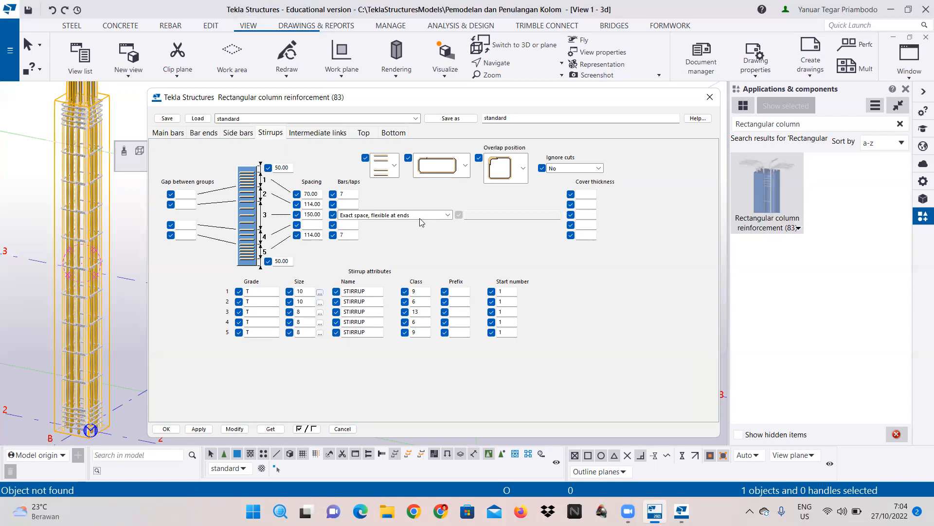
pyautogui.click(610, 477)
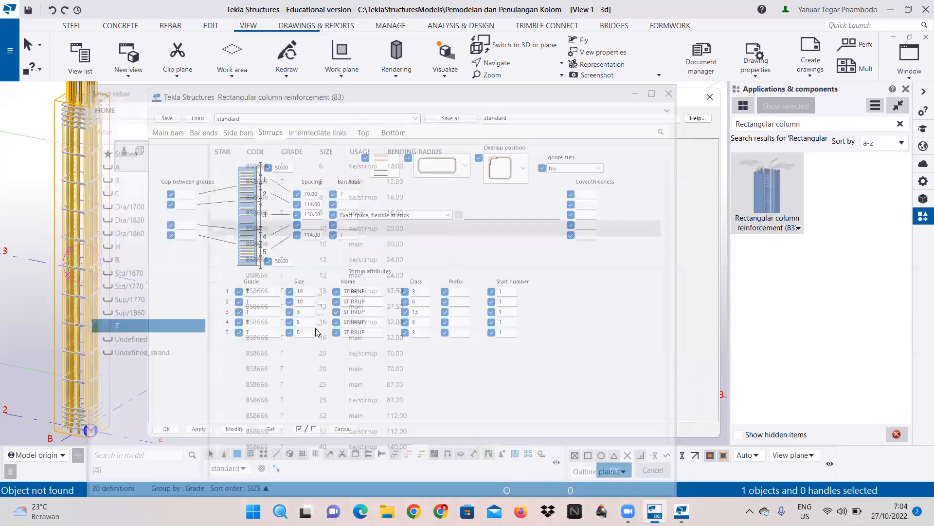
pyautogui.click(321, 312)
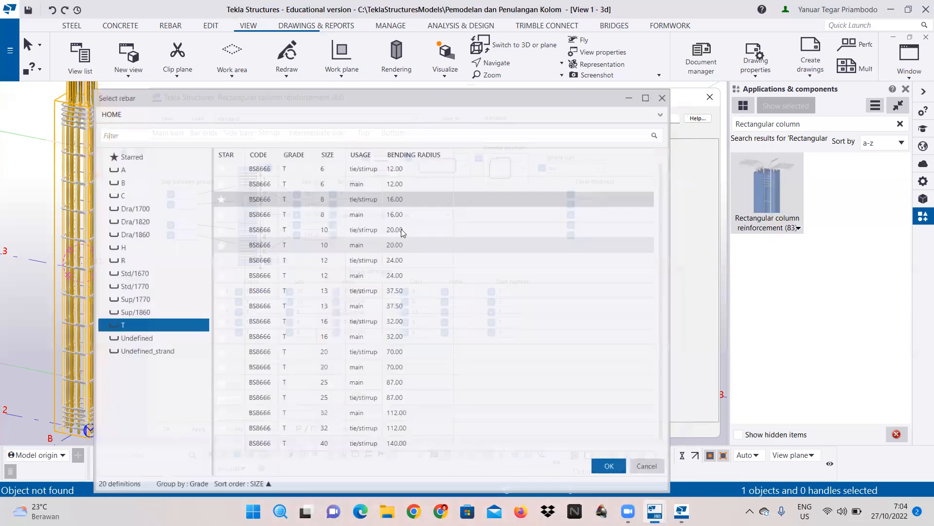
pyautogui.click(405, 221)
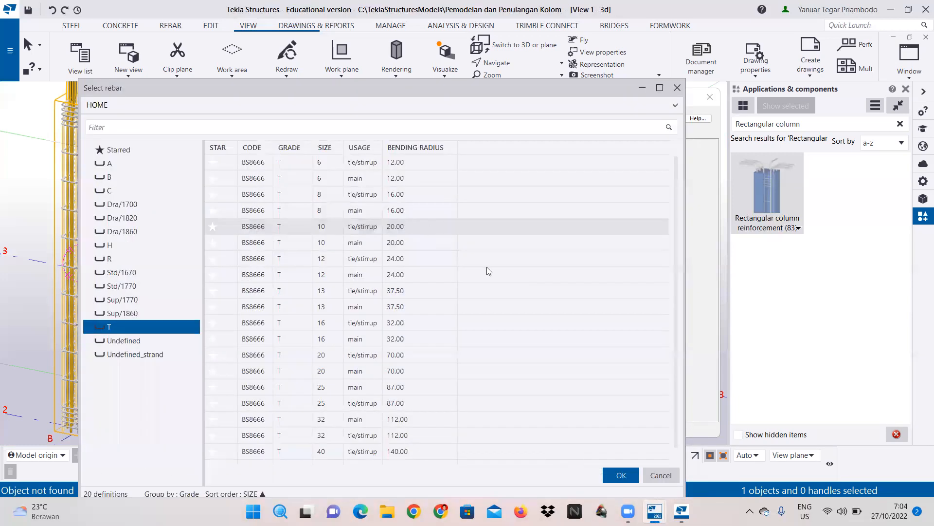
pyautogui.click(621, 475)
pyautogui.click(321, 322)
pyautogui.click(423, 226)
pyautogui.click(621, 475)
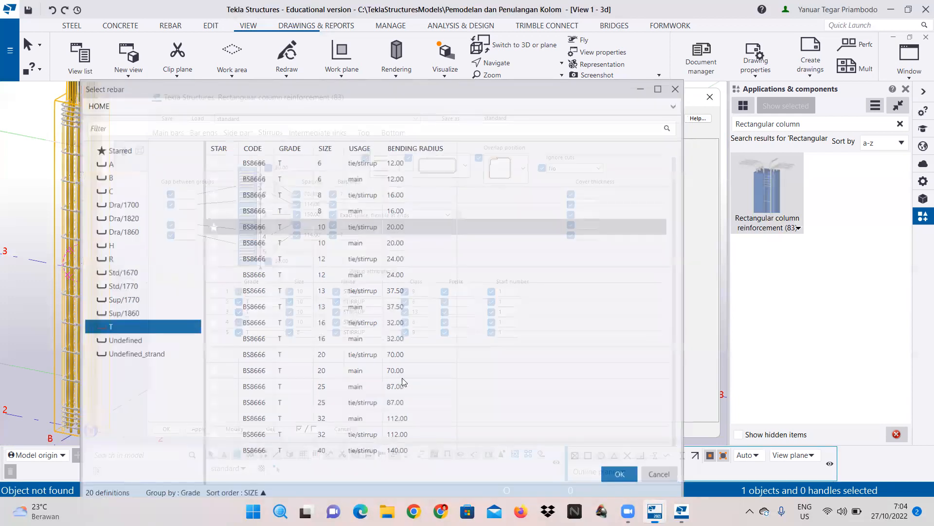
pyautogui.click(320, 333)
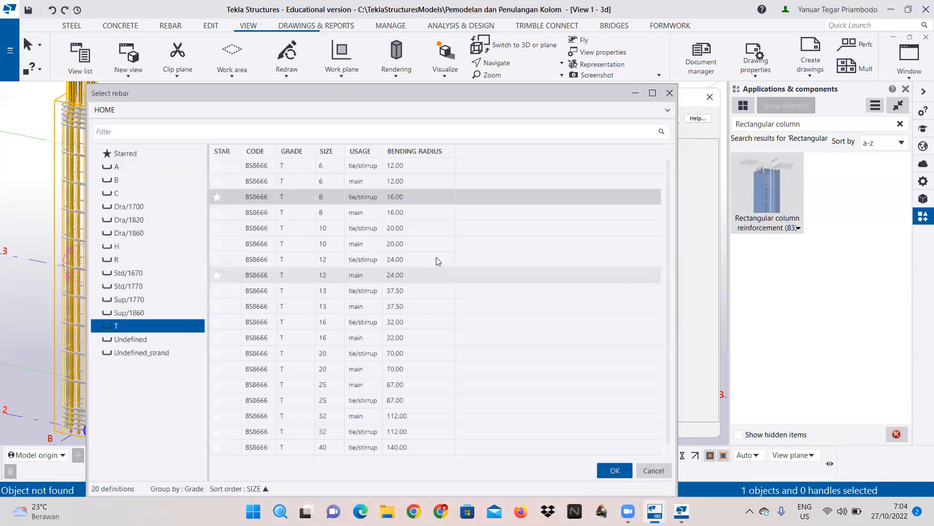
pyautogui.click(421, 227)
pyautogui.click(614, 470)
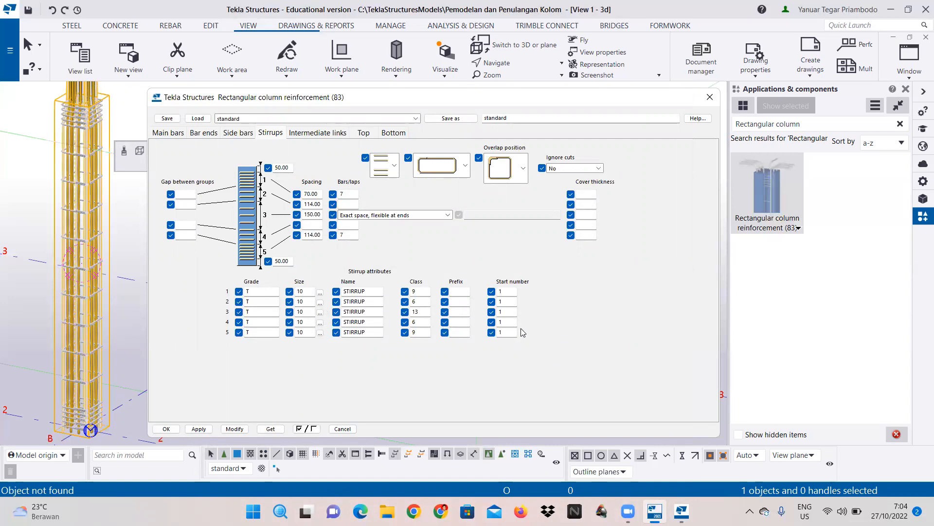
# Set the stirrup shape to the closed rectangular type with diagonal hooks bent inward at one corner
pyautogui.click(465, 173)
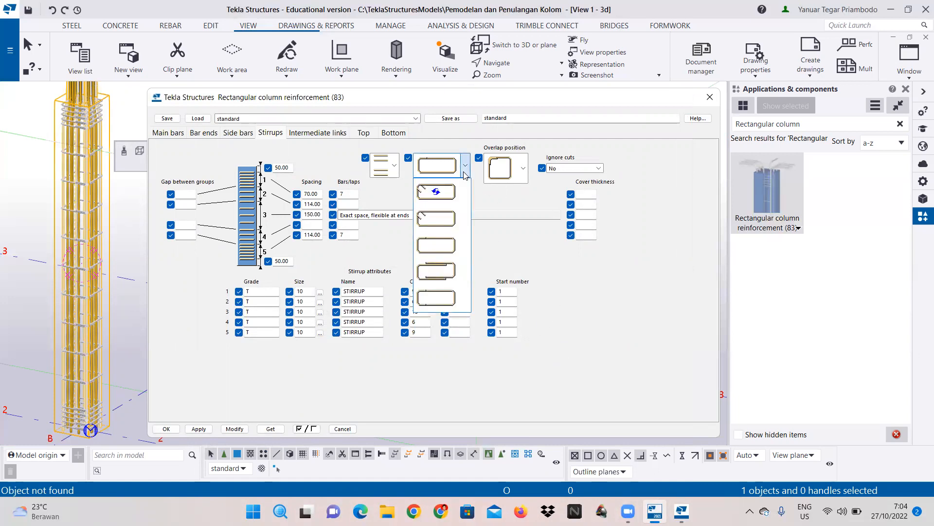
pyautogui.click(452, 216)
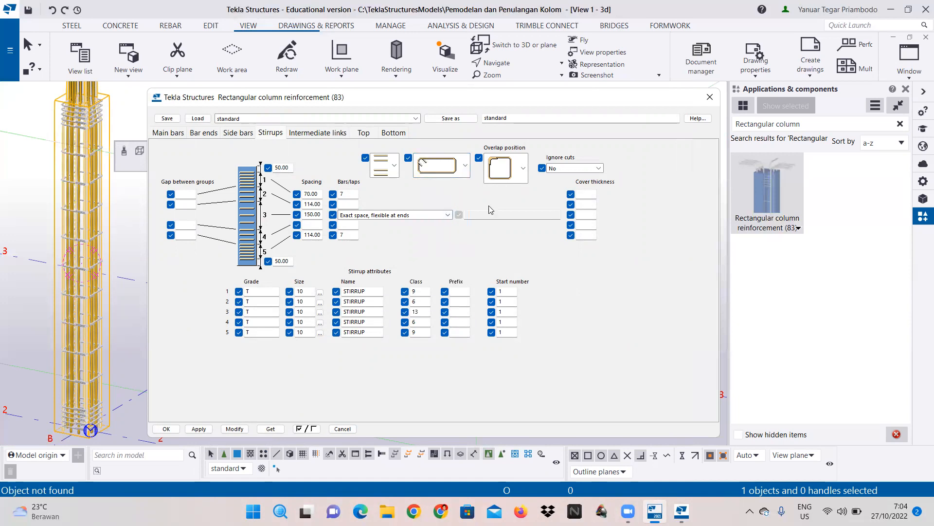
pyautogui.click(461, 165)
pyautogui.click(449, 215)
# Review the side bar, bar end, main bar and stirrup settings, and modify the column's reinforcement with them
pyautogui.click(238, 133)
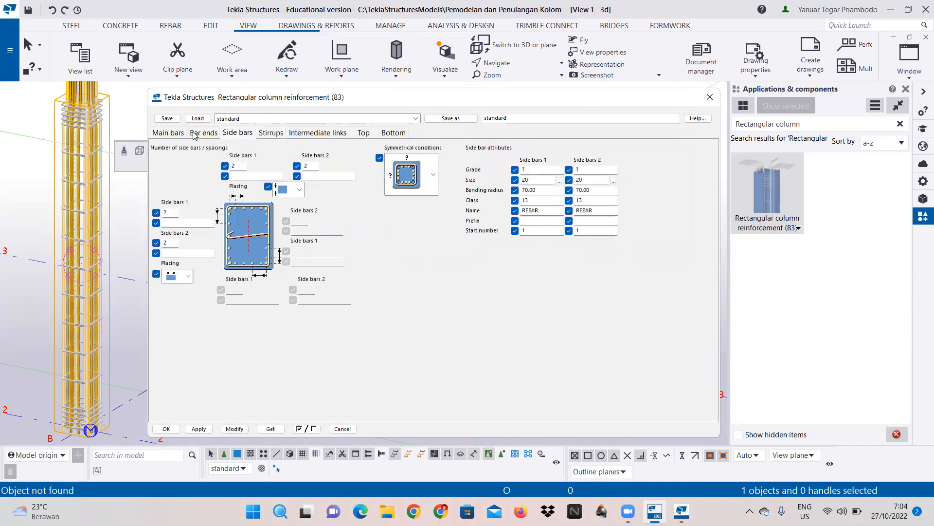
pyautogui.click(193, 133)
pyautogui.click(167, 133)
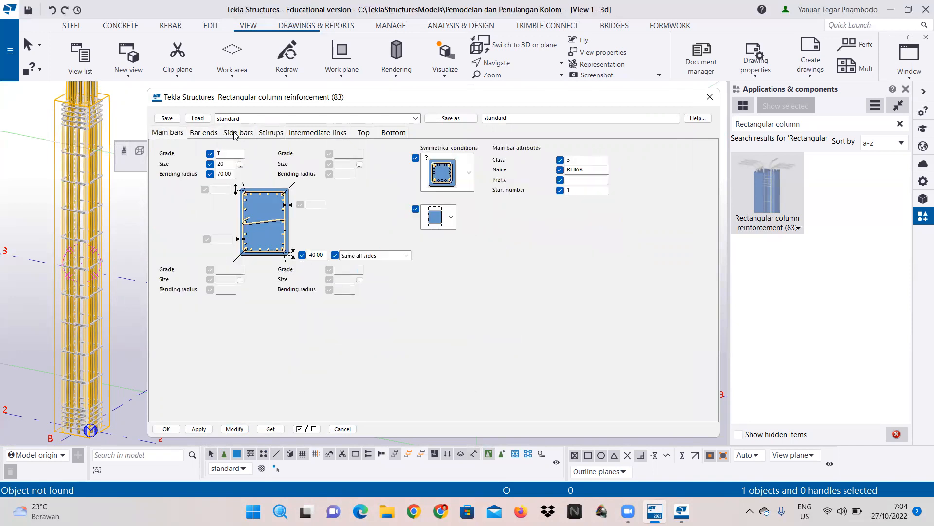
pyautogui.click(267, 133)
pyautogui.click(174, 133)
pyautogui.click(278, 134)
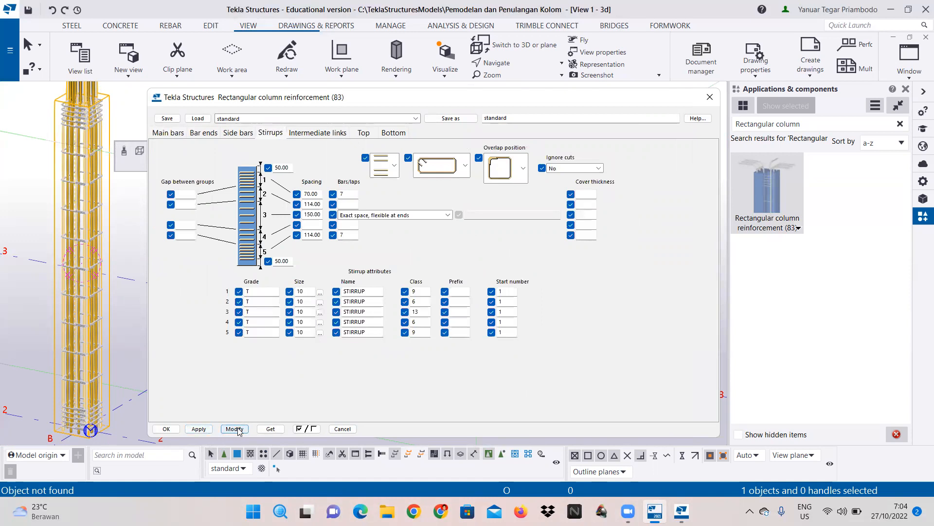
pyautogui.click(166, 429)
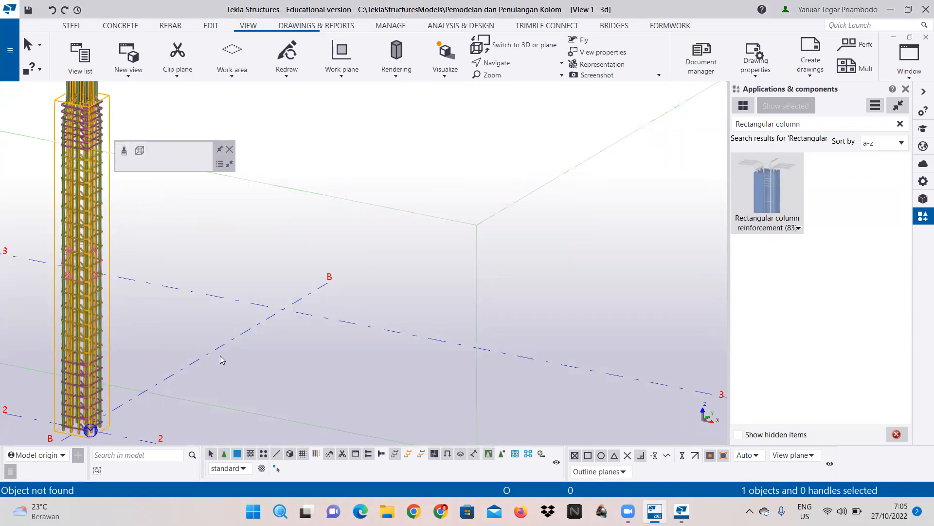
# Examine the column's stirrup groups and projecting main bars in 3D and from the front
pyautogui.scroll(-1, 246, 244)
pyautogui.moveTo(247, 242); pyautogui.dragTo(458, 259, button='middle')
pyautogui.moveTo(463, 243); pyautogui.dragTo(456, 272, button='middle')
pyautogui.scroll(1, 456, 272)
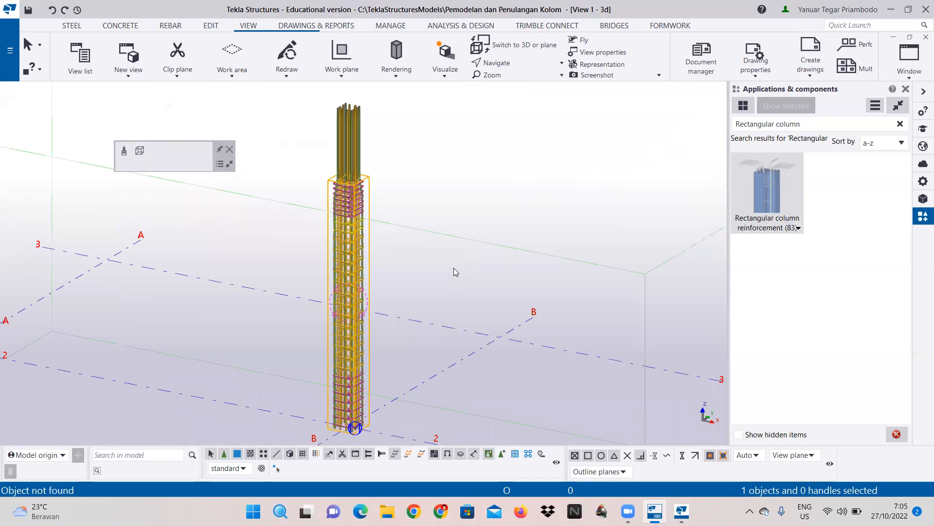
pyautogui.keyDown('ctrl'); pyautogui.moveTo(455, 286); pyautogui.dragTo(418, 157, button='middle'); pyautogui.keyUp('ctrl')
pyautogui.scroll(-2, 483, 209)
pyautogui.scroll(-1, 493, 198)
pyautogui.moveTo(493, 171); pyautogui.dragTo(497, 359, button='middle')
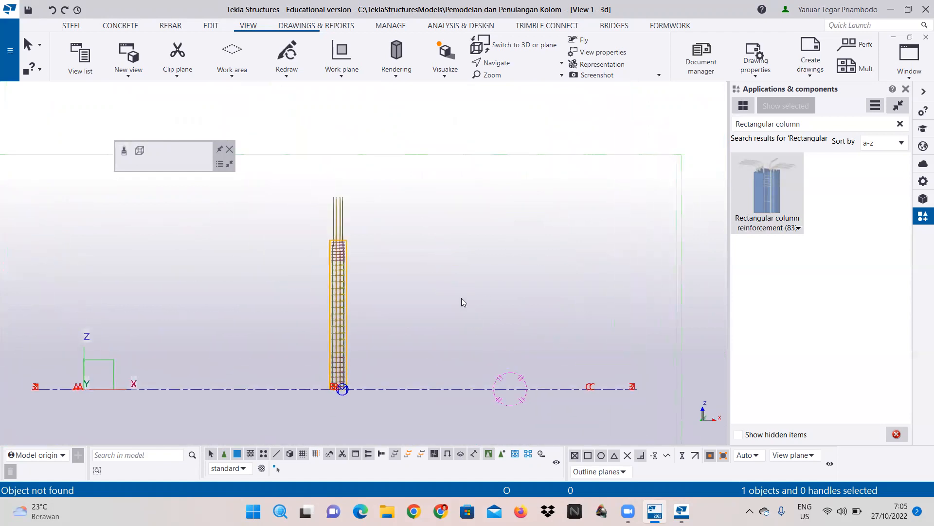
pyautogui.scroll(5, 359, 247)
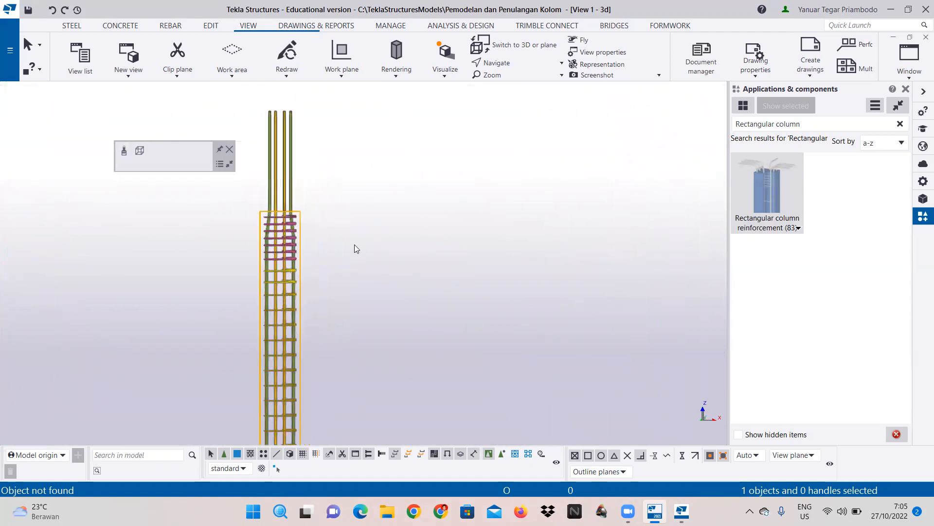
# Inspect the bar layout and stirrup corner hooks from above, ending with an angled overview of the whole column
pyautogui.scroll(-2, 404, 228)
pyautogui.keyDown('ctrl'); pyautogui.moveTo(417, 209); pyautogui.dragTo(429, 358, button='middle'); pyautogui.keyUp('ctrl')
pyautogui.scroll(-4, 452, 242)
pyautogui.moveTo(474, 332); pyautogui.dragTo(463, 377, button='middle')
pyautogui.keyDown('ctrl'); pyautogui.moveTo(471, 153); pyautogui.dragTo(468, 193, button='middle'); pyautogui.keyUp('ctrl')
pyautogui.scroll(8, 470, 200)
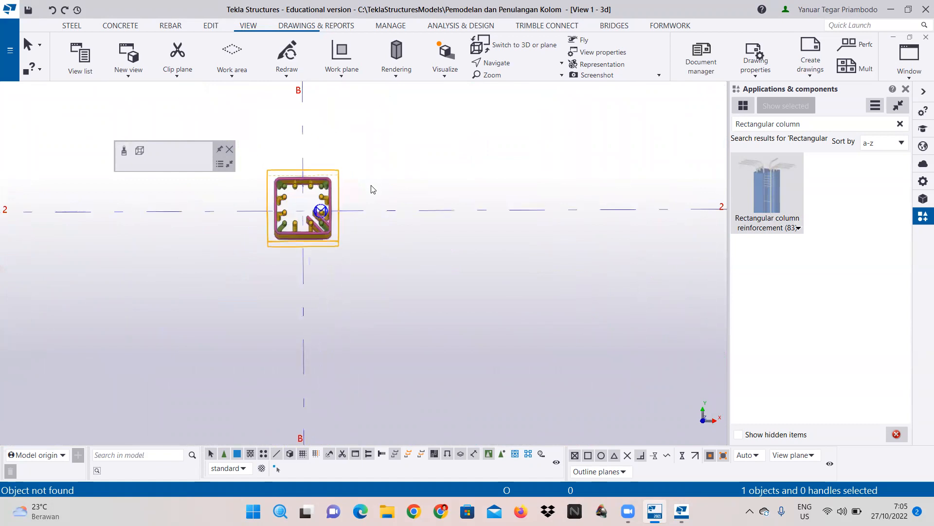
pyautogui.keyDown('ctrl'); pyautogui.moveTo(388, 183); pyautogui.dragTo(464, 208, button='middle'); pyautogui.keyUp('ctrl')
pyautogui.scroll(2, 346, 198)
pyautogui.scroll(-2, 465, 205)
pyautogui.keyDown('ctrl'); pyautogui.moveTo(514, 279); pyautogui.dragTo(388, 225, button='middle'); pyautogui.keyUp('ctrl')
pyautogui.scroll(-3, 525, 209)
pyautogui.keyDown('ctrl'); pyautogui.moveTo(447, 212); pyautogui.dragTo(416, 264, button='middle'); pyautogui.keyUp('ctrl')
pyautogui.scroll(-2, 428, 173)
pyautogui.scroll(2, 411, 257)
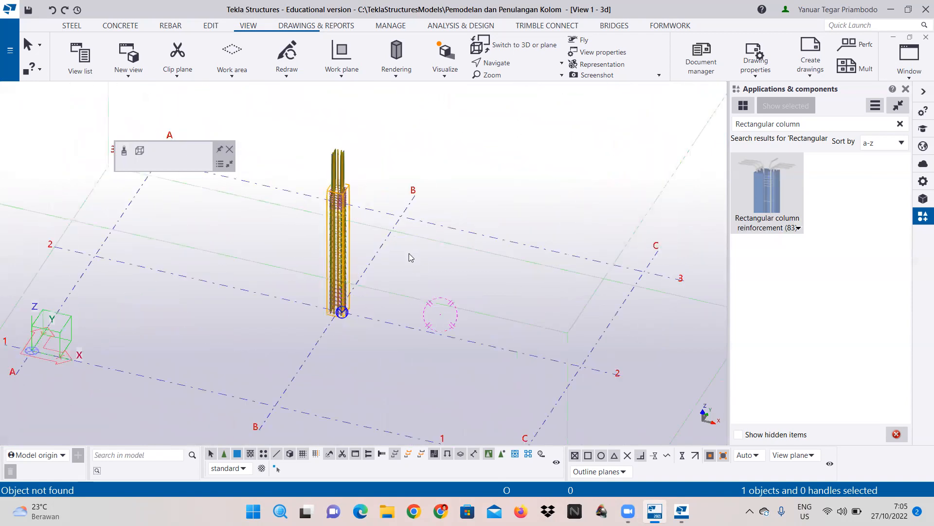